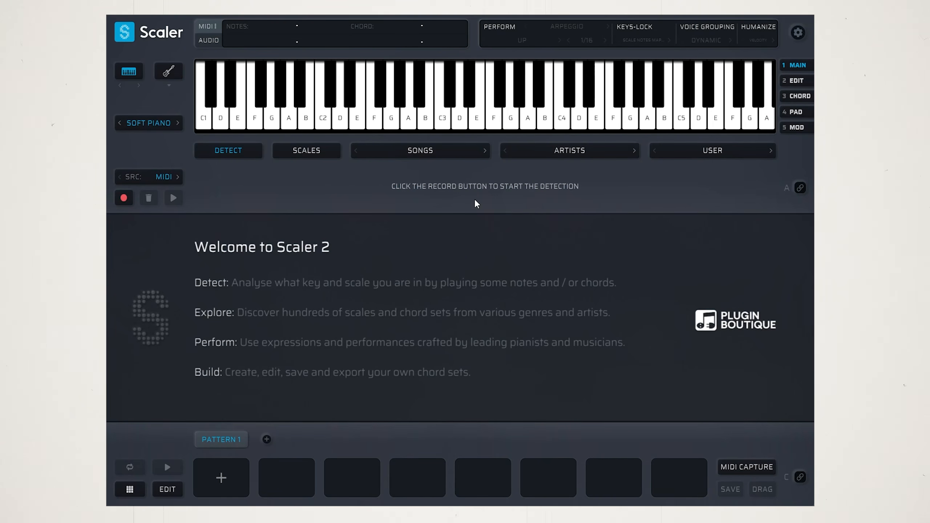
# View the chords of the C Major scale, then return to the chord detection page
pyautogui.click(309, 148)
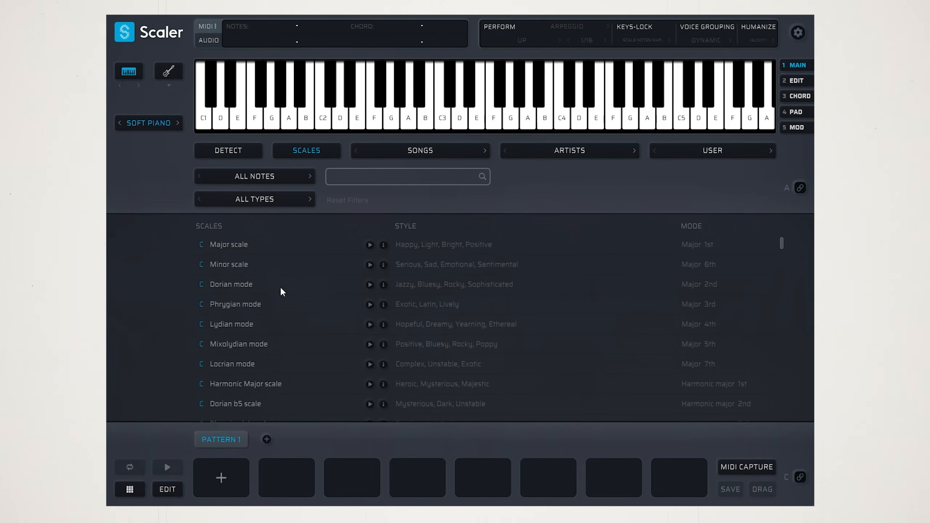
pyautogui.click(235, 244)
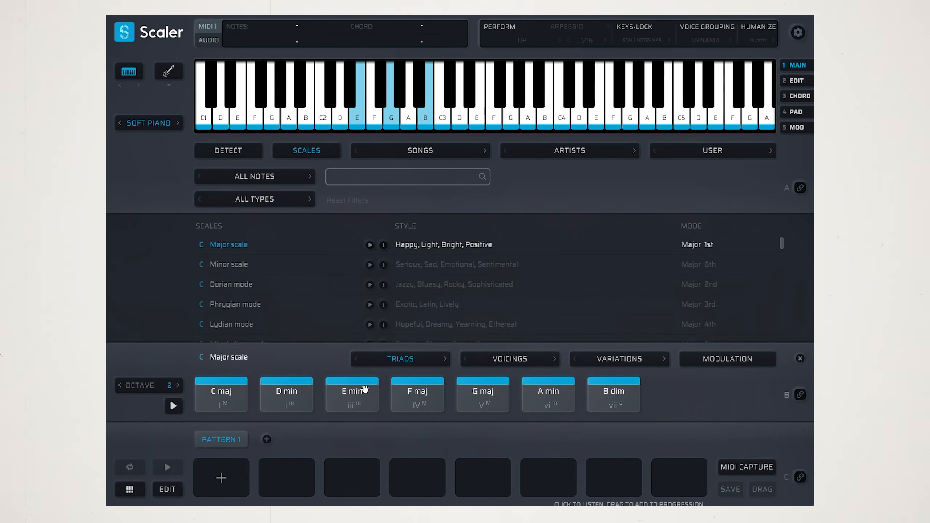
pyautogui.click(242, 151)
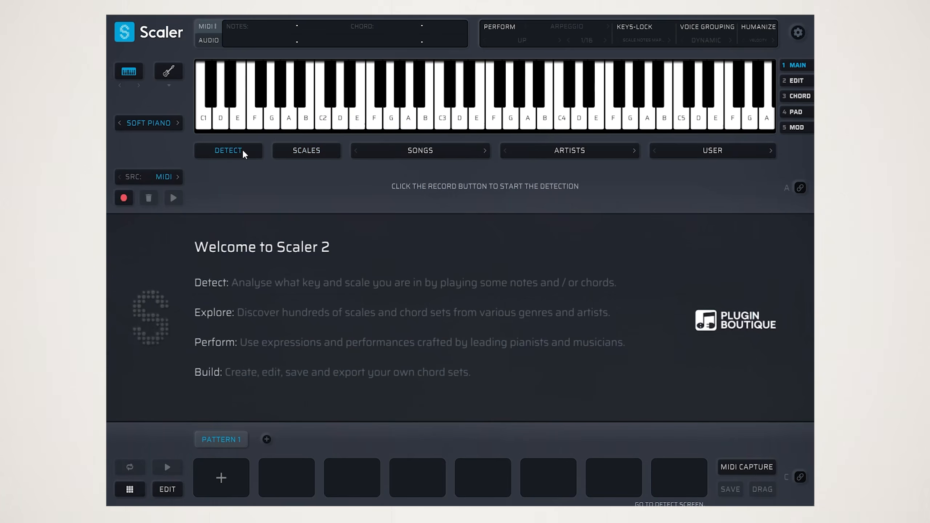
# Create a chord in the first pattern slot from the notes A3, E3 and C2, and audition it
pyautogui.click(221, 477)
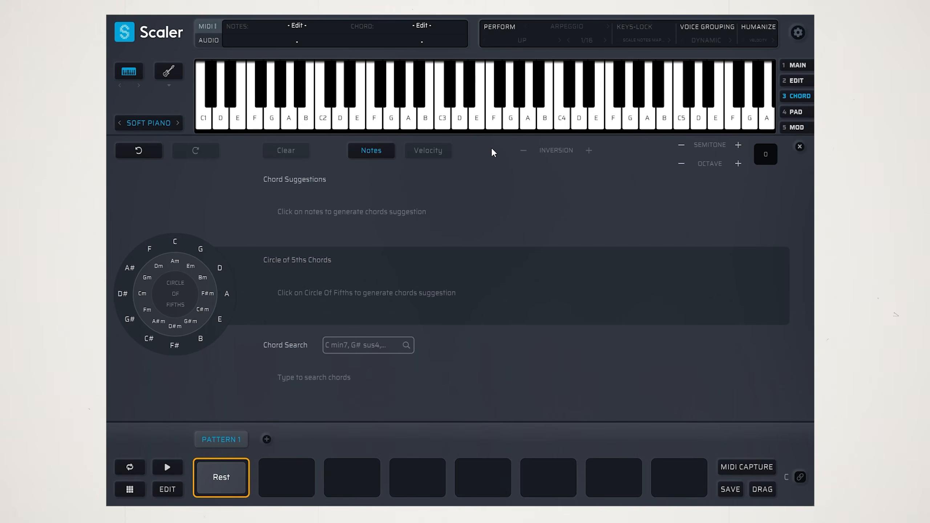
pyautogui.click(527, 124)
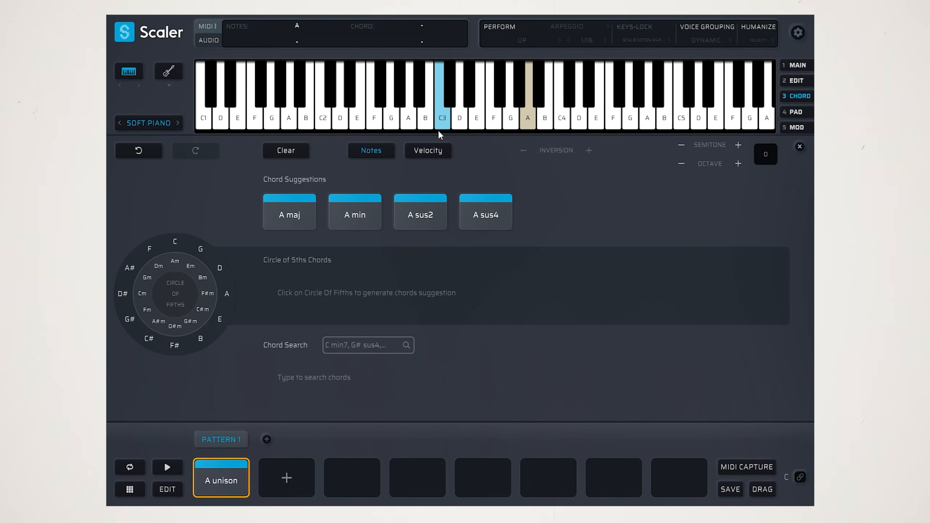
pyautogui.click(477, 121)
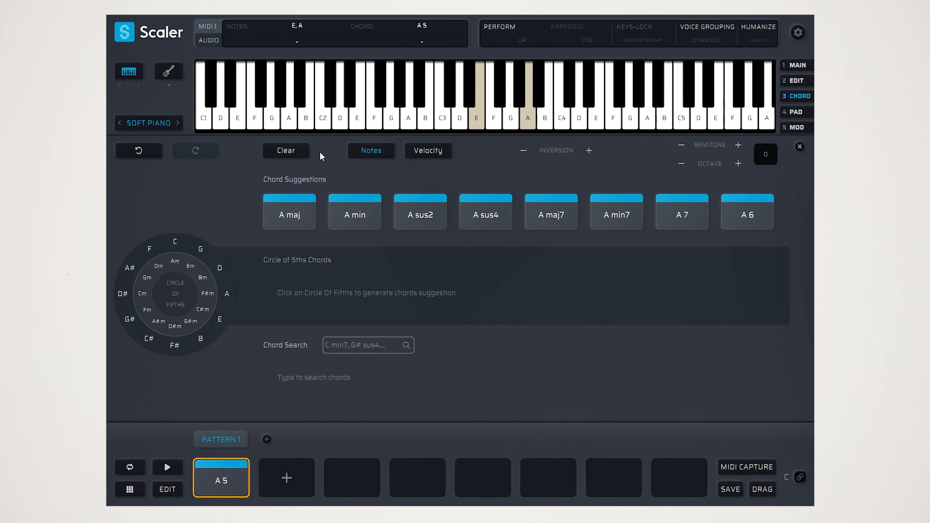
pyautogui.click(323, 121)
pyautogui.click(225, 478)
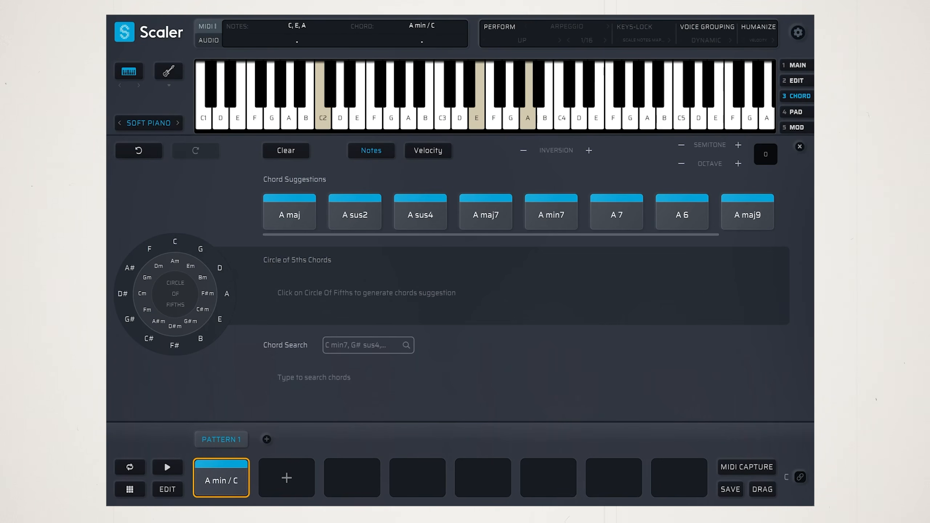
pyautogui.click(208, 494)
pyautogui.click(235, 468)
# Revoice the first chord as E2, C3 and A3, and audition it
pyautogui.click(479, 118)
pyautogui.click(443, 117)
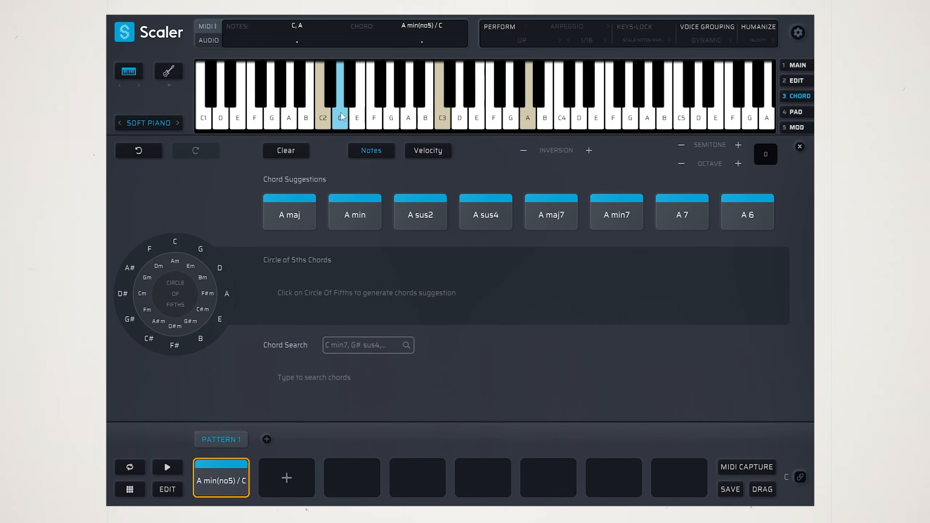
pyautogui.click(323, 115)
pyautogui.click(355, 114)
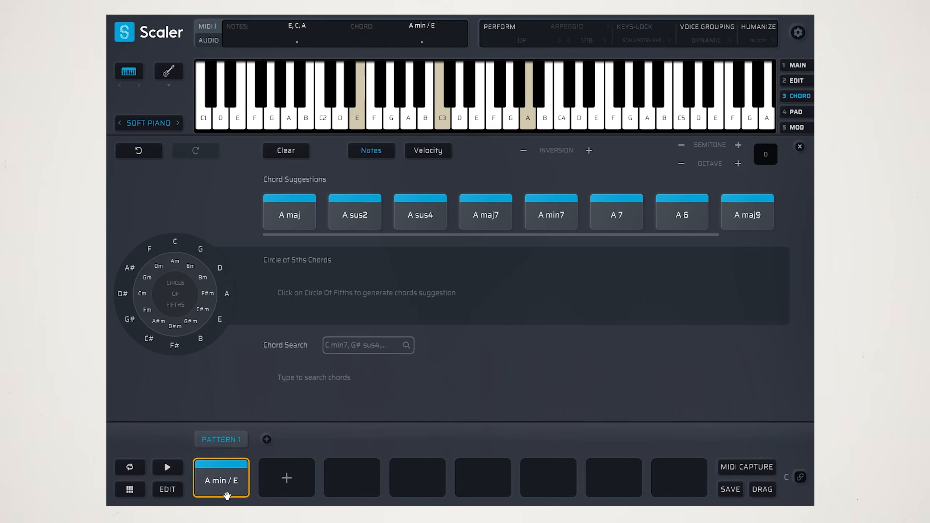
pyautogui.click(225, 475)
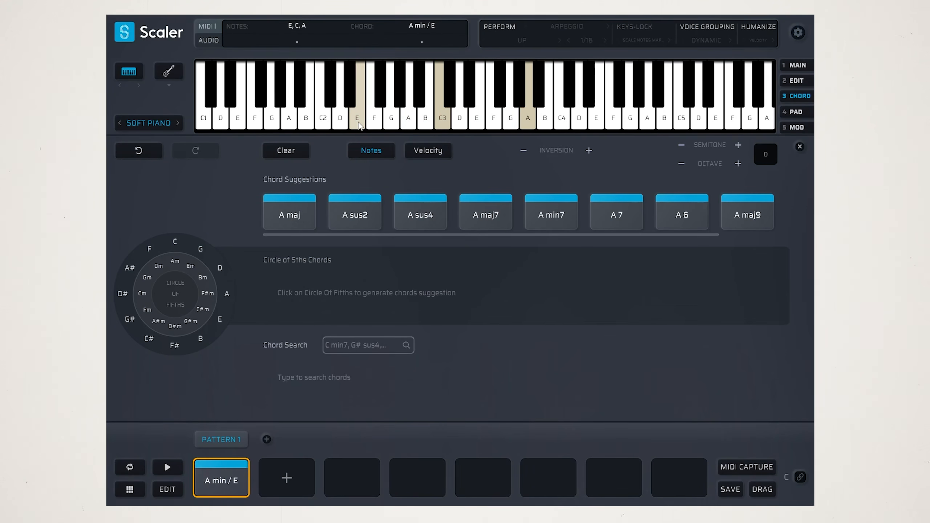
# Revoice the first chord as C2, C3, E3 and A3, and audition it
pyautogui.click(321, 116)
pyautogui.click(478, 117)
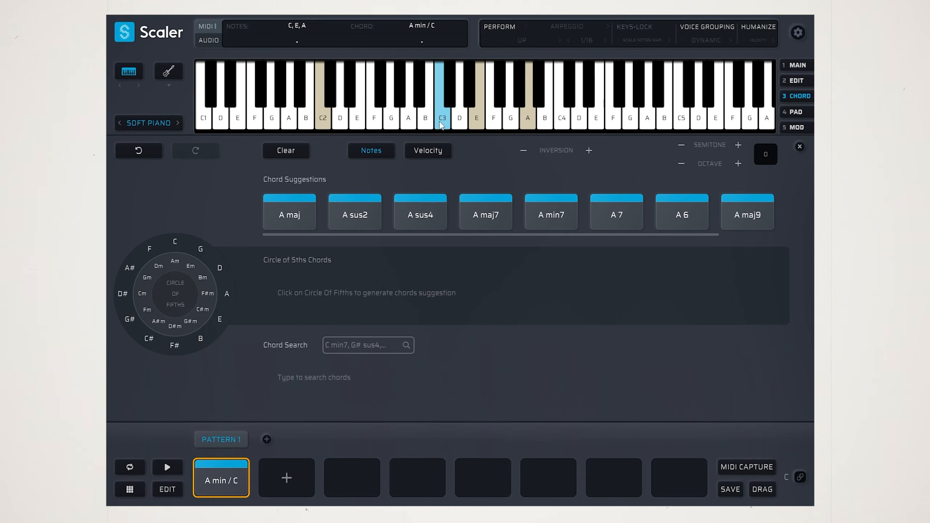
pyautogui.click(209, 479)
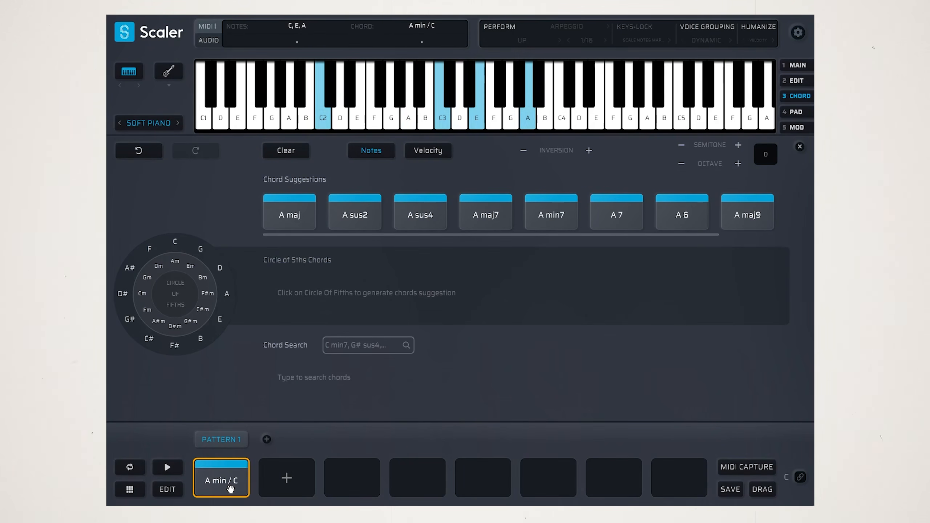
pyautogui.click(535, 213)
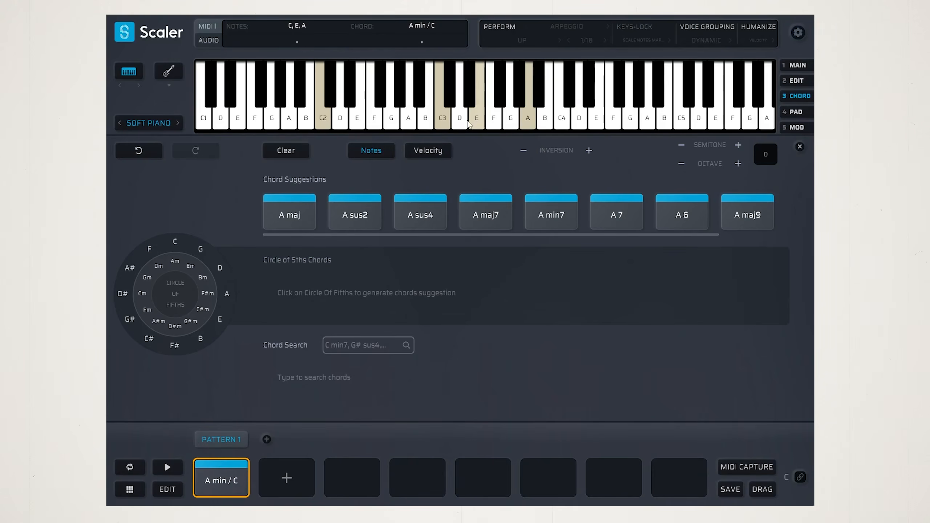
pyautogui.click(219, 480)
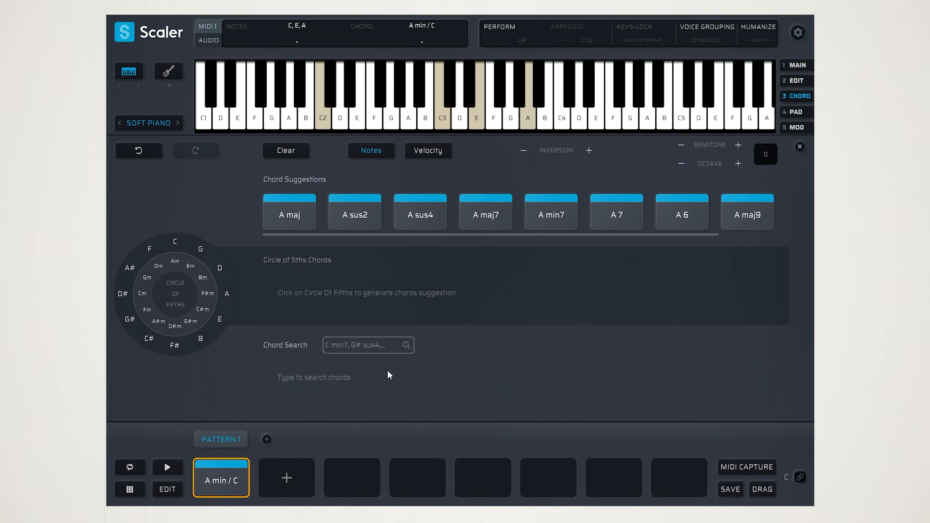
pyautogui.click(227, 489)
pyautogui.click(229, 480)
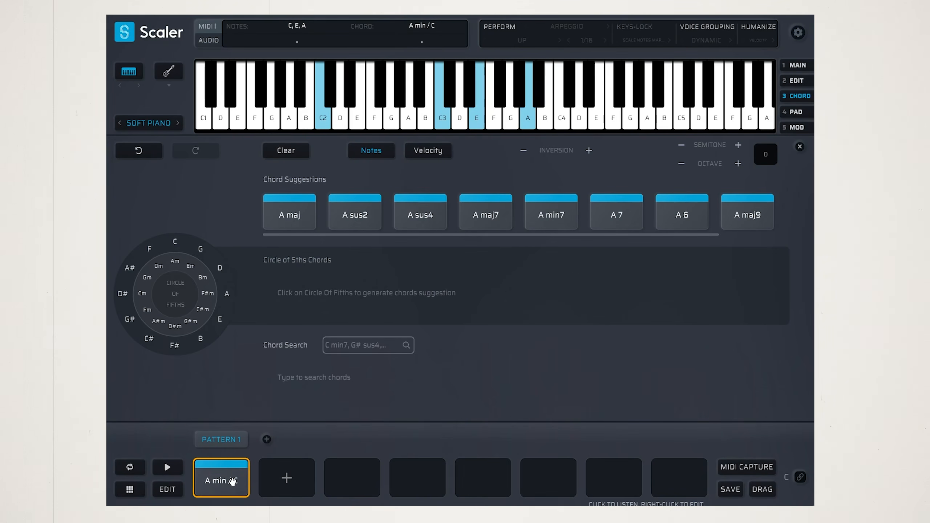
# Duplicate the first chord into the second pattern slot and open the copy for editing
pyautogui.moveTo(220, 485); pyautogui.dragTo(284, 483)
pyautogui.click(234, 483)
pyautogui.click(285, 482)
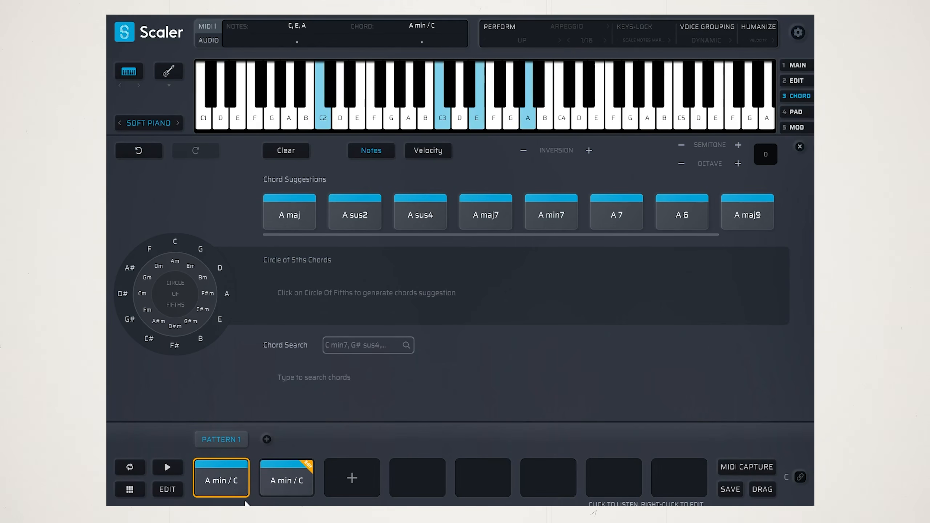
pyautogui.click(311, 463)
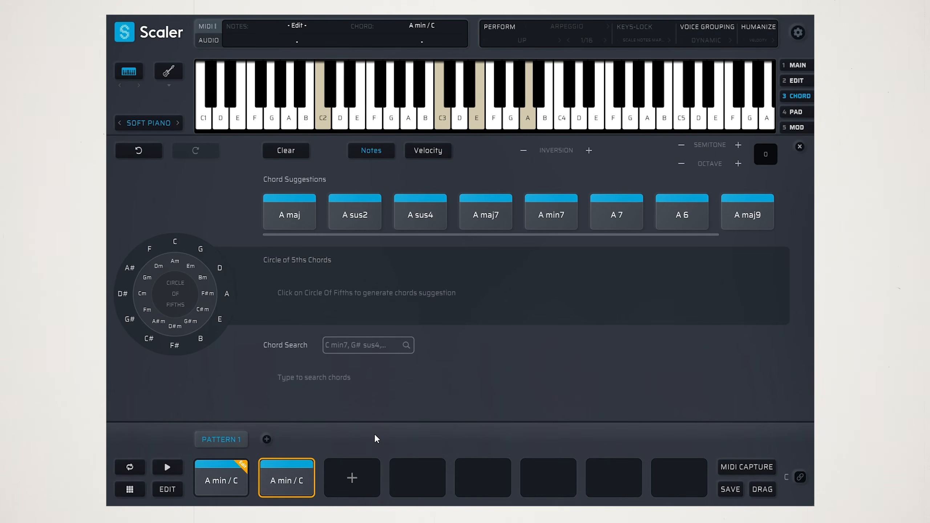
# Replace the second chord's bass note C2 with F1, and audition it against the first chord
pyautogui.click(215, 482)
pyautogui.click(324, 121)
pyautogui.click(254, 121)
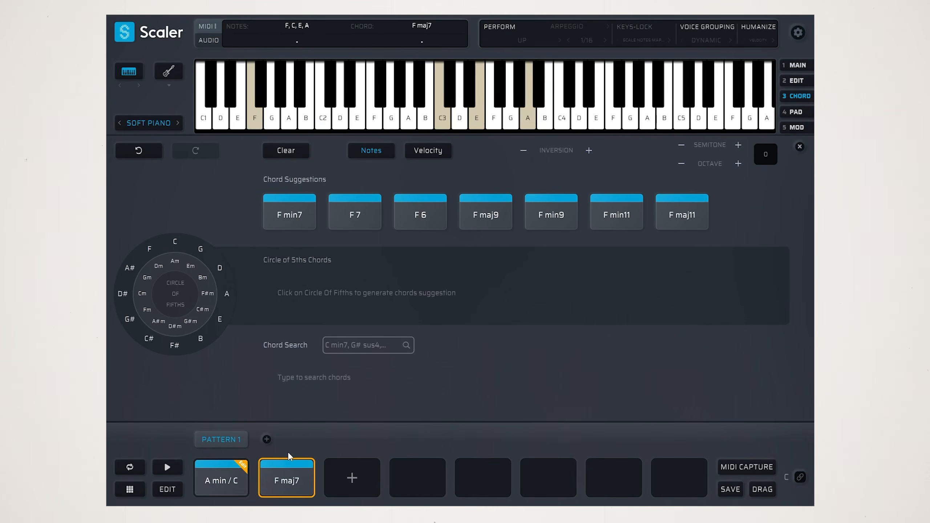
pyautogui.click(285, 483)
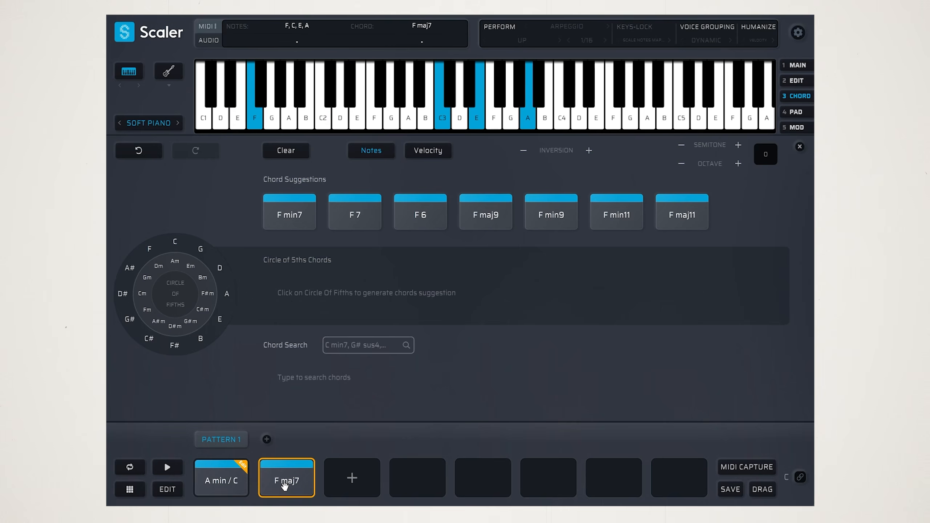
pyautogui.click(219, 482)
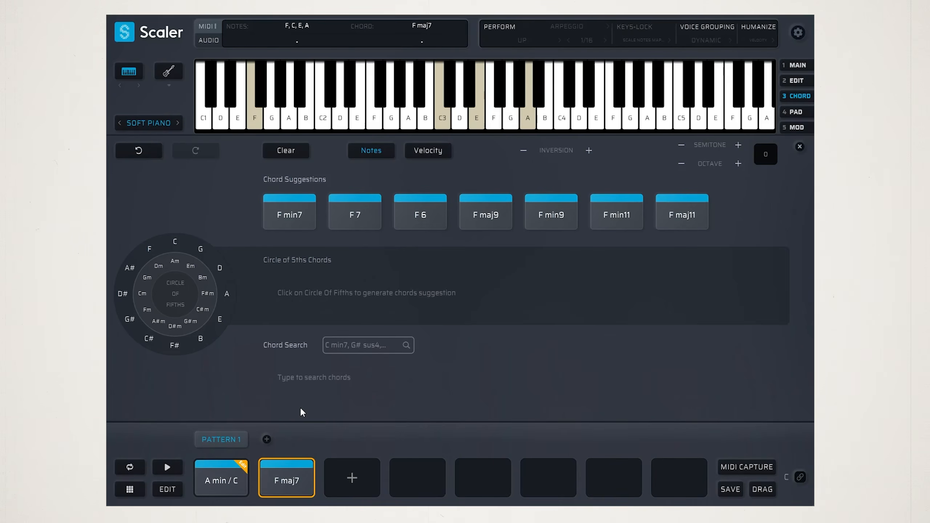
pyautogui.click(287, 482)
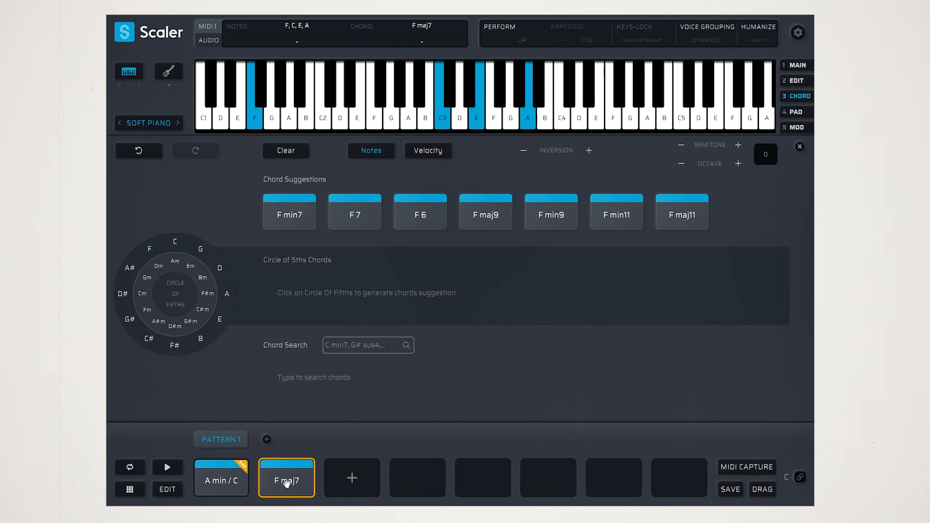
pyautogui.click(214, 484)
pyautogui.click(289, 480)
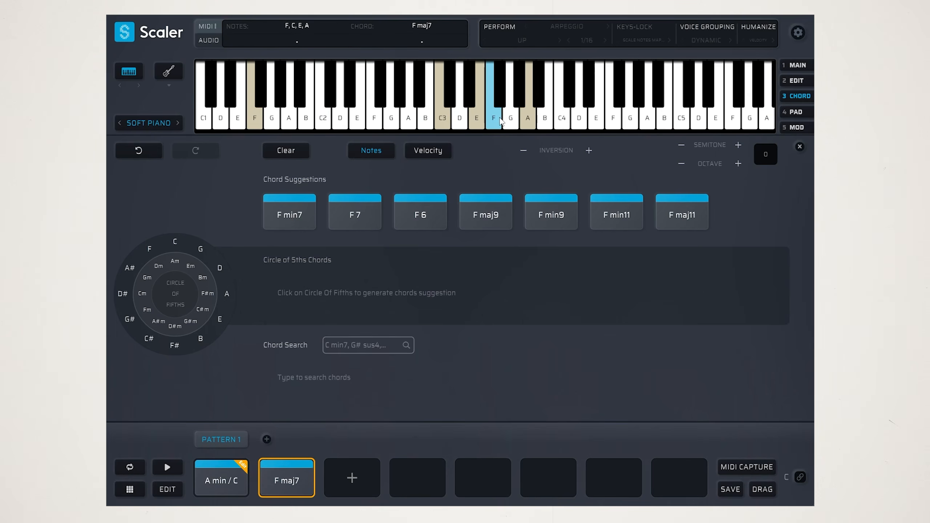
# Replace E3 with D3 in the second chord, and audition it alternately with the first chord
pyautogui.click(476, 119)
pyautogui.click(461, 121)
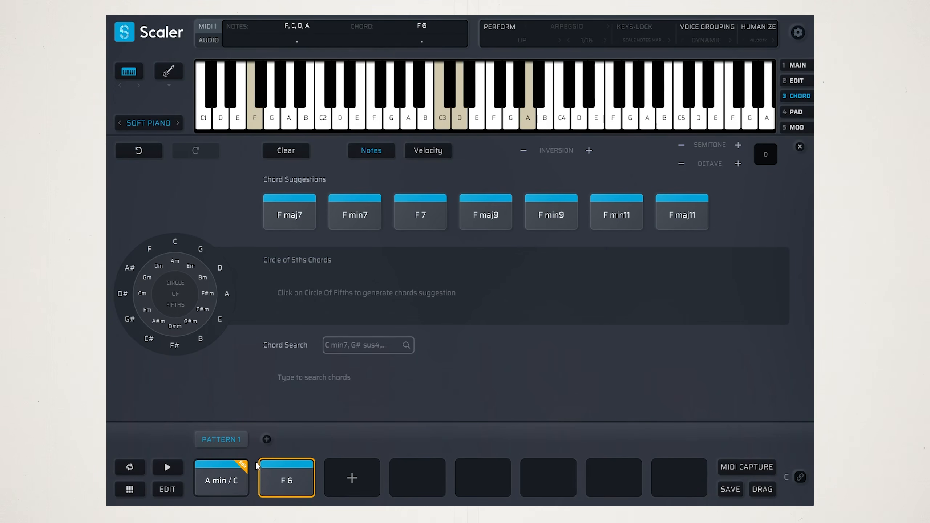
pyautogui.click(287, 481)
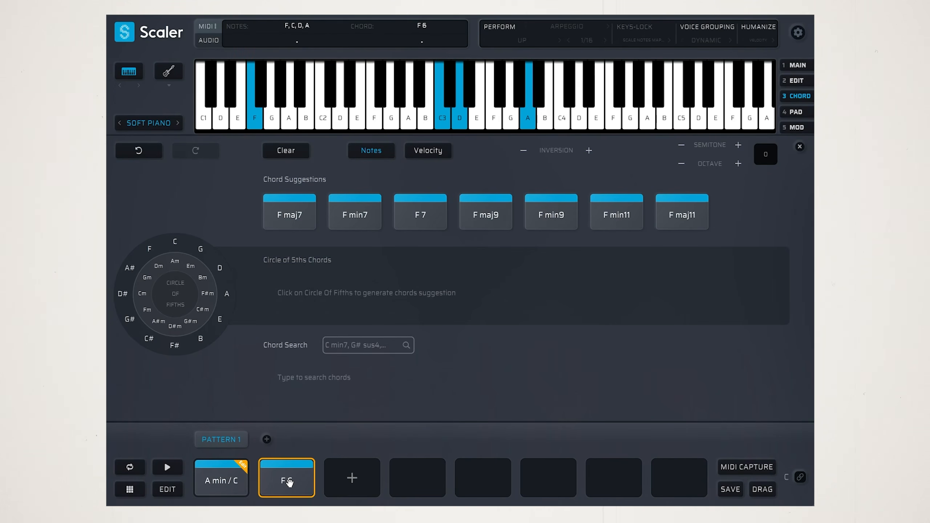
pyautogui.click(217, 489)
pyautogui.click(217, 490)
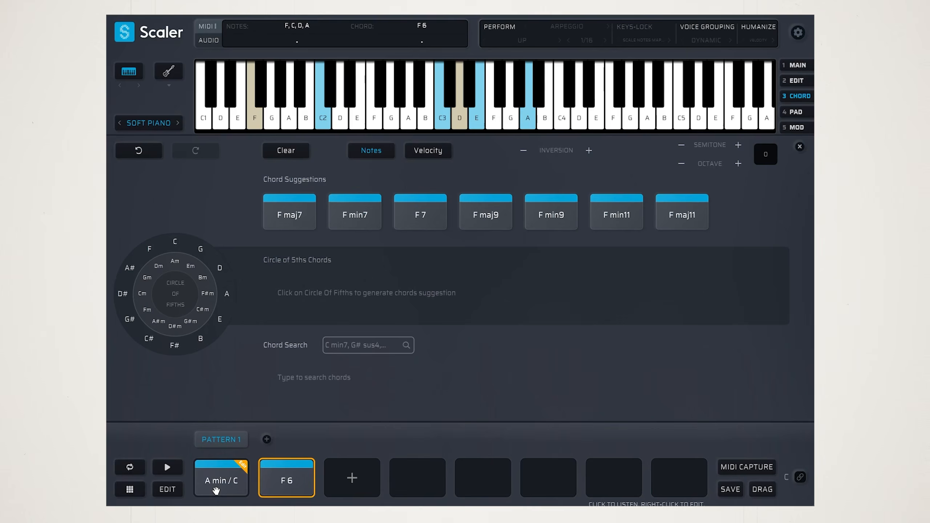
pyautogui.click(276, 486)
pyautogui.click(276, 487)
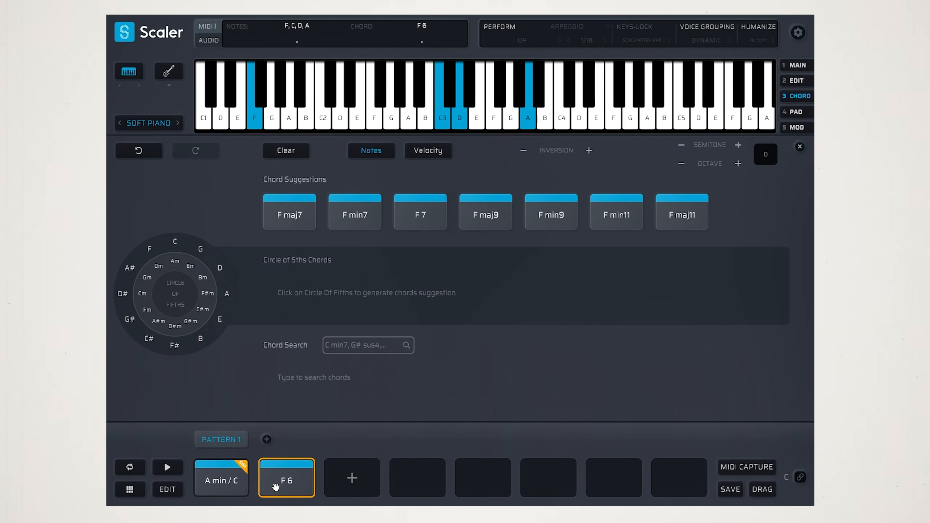
pyautogui.click(209, 476)
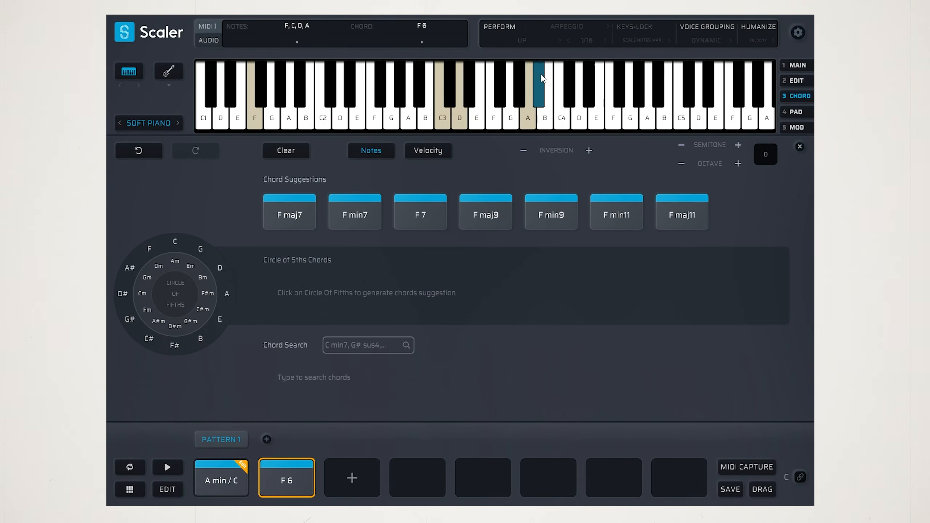
# Try G3, F3, B3 and C4 as the second chord's top note, then restore A3 and audition the chord
pyautogui.click(527, 115)
pyautogui.click(515, 125)
pyautogui.click(283, 484)
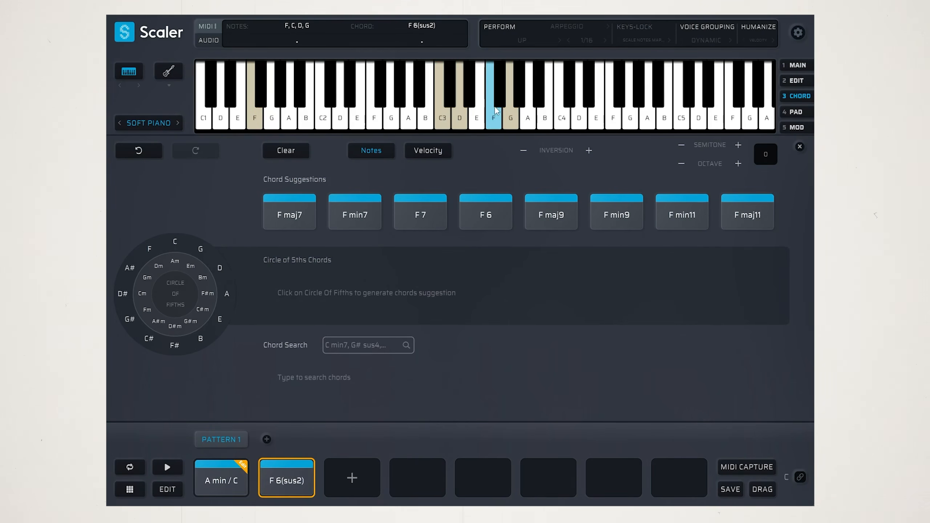
pyautogui.click(511, 124)
pyautogui.click(292, 481)
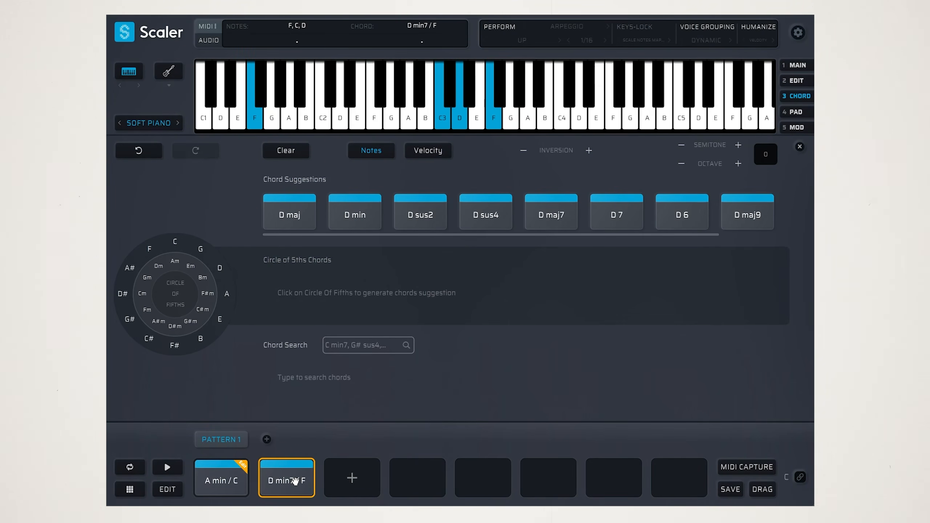
pyautogui.click(544, 113)
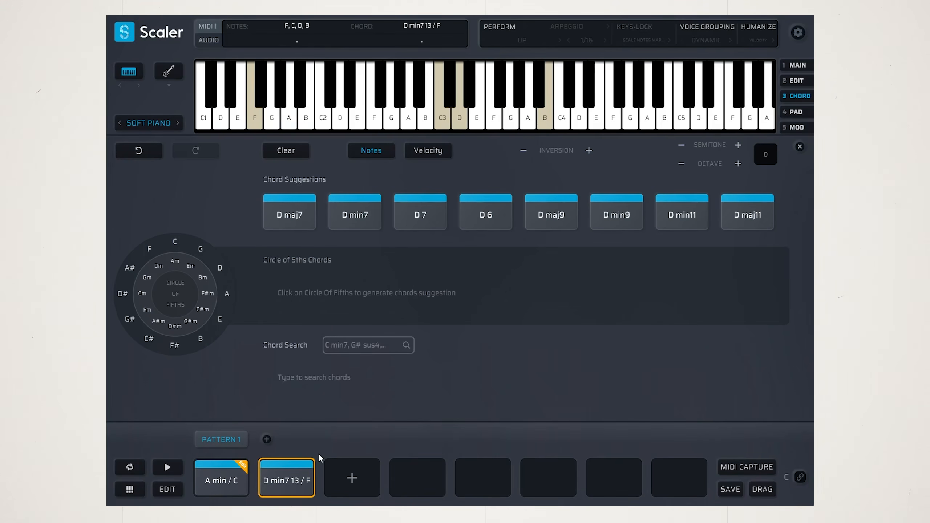
pyautogui.click(544, 113)
pyautogui.click(286, 480)
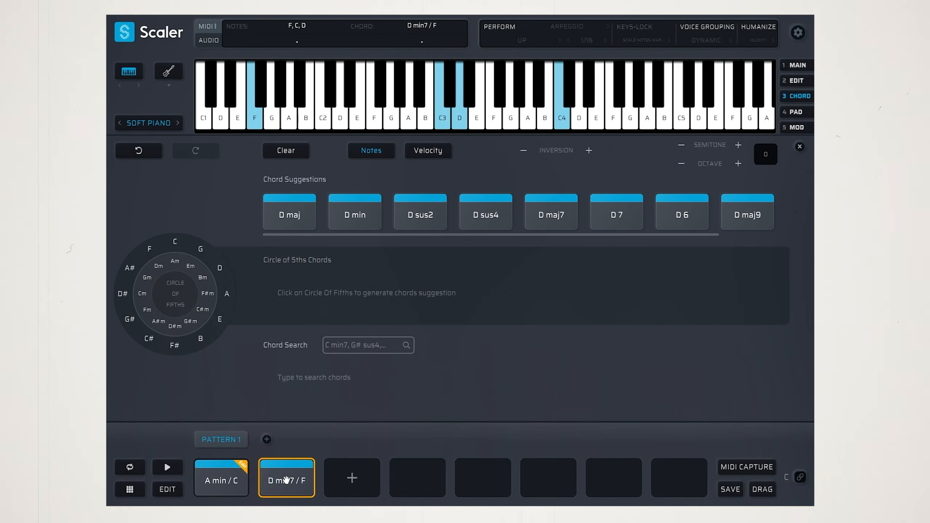
pyautogui.click(530, 125)
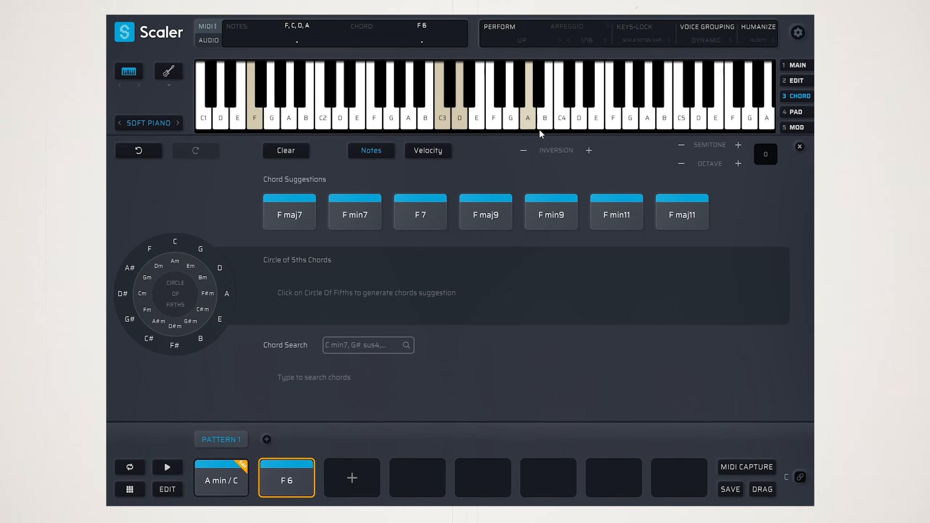
pyautogui.click(272, 482)
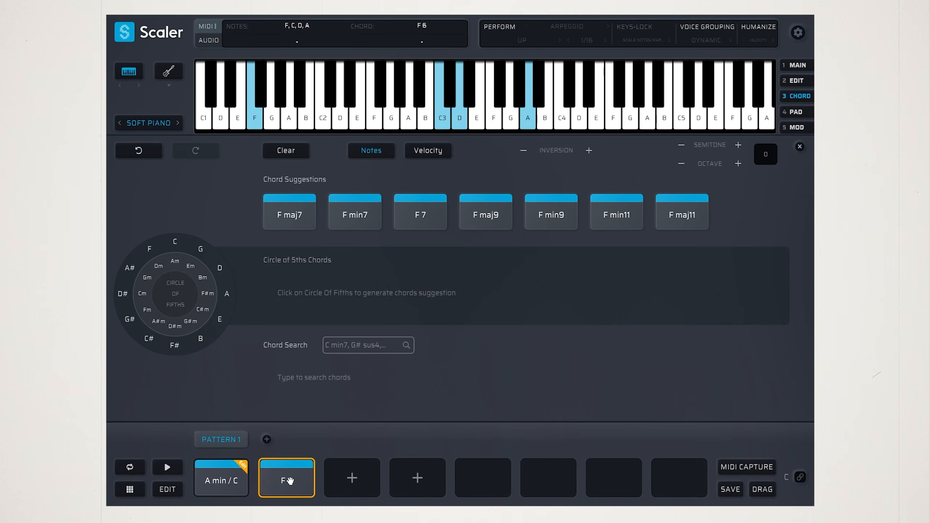
# Duplicate the second chord into the third pattern slot
pyautogui.moveTo(284, 480); pyautogui.dragTo(350, 476)
pyautogui.click(334, 466)
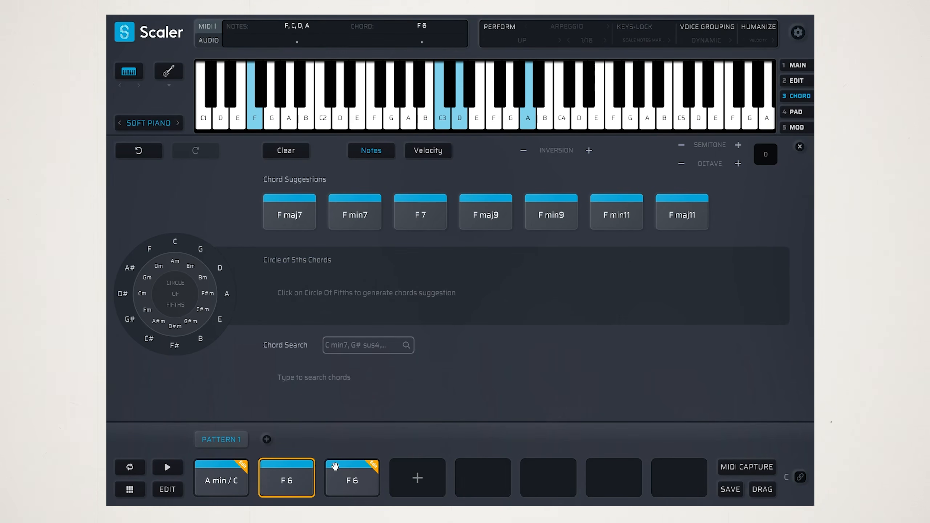
# Open the third chord for editing, and audition the first two chords of the pattern
pyautogui.click(356, 491)
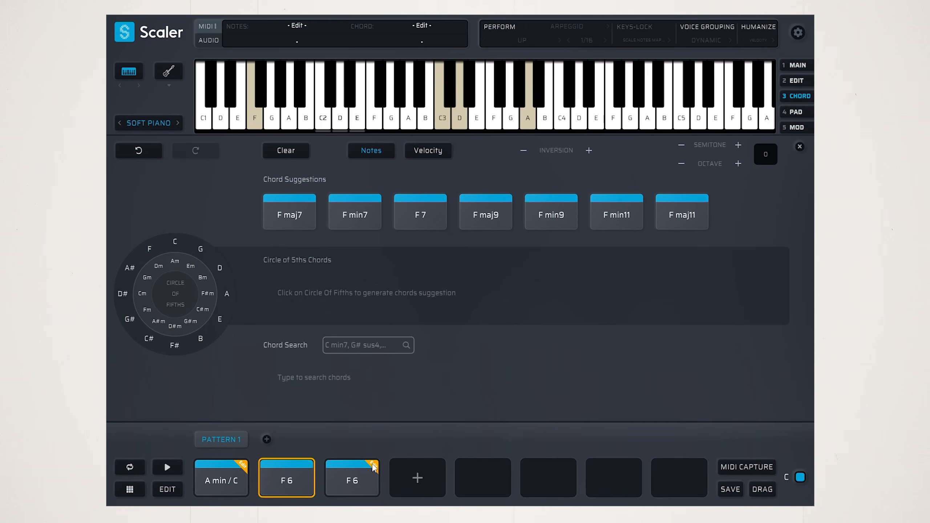
pyautogui.click(373, 465)
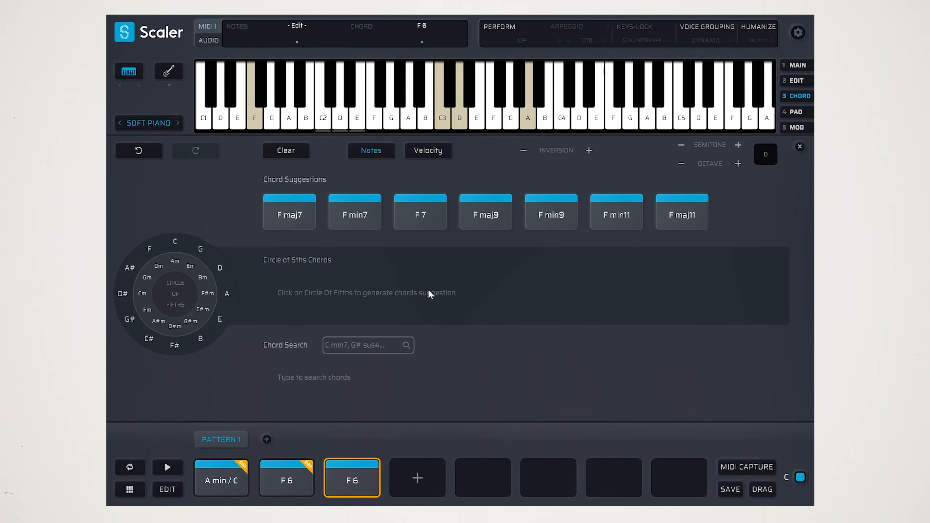
pyautogui.click(221, 482)
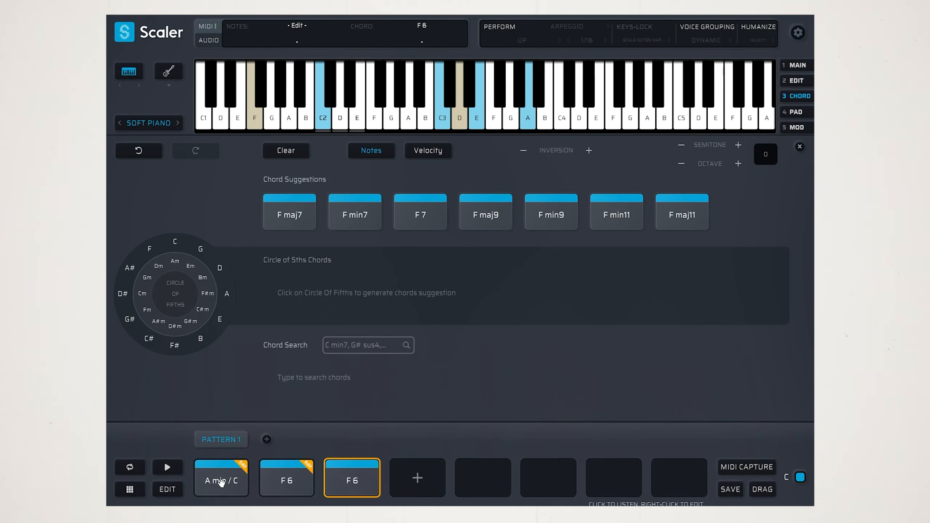
pyautogui.click(222, 483)
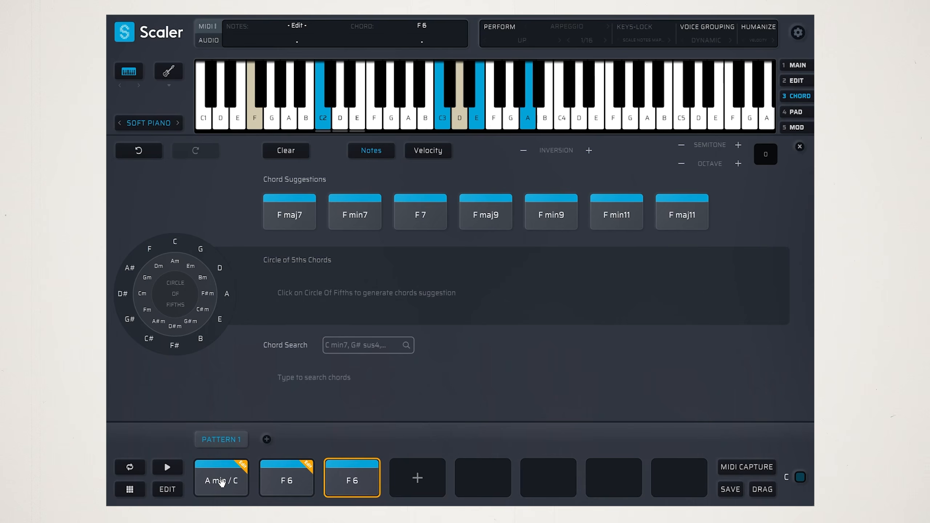
pyautogui.click(291, 483)
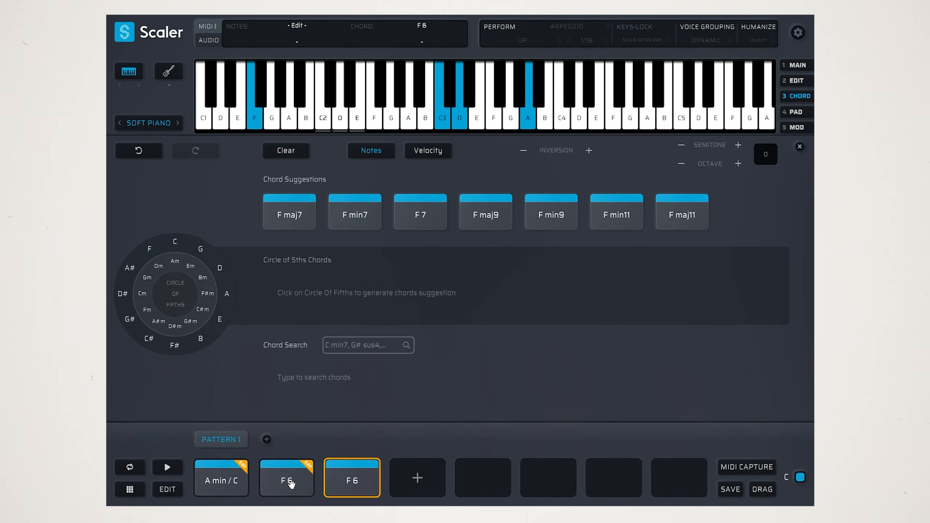
# Replace the third chord's bass note F1 with A1, and audition the three chords in order
pyautogui.click(254, 117)
pyautogui.click(289, 118)
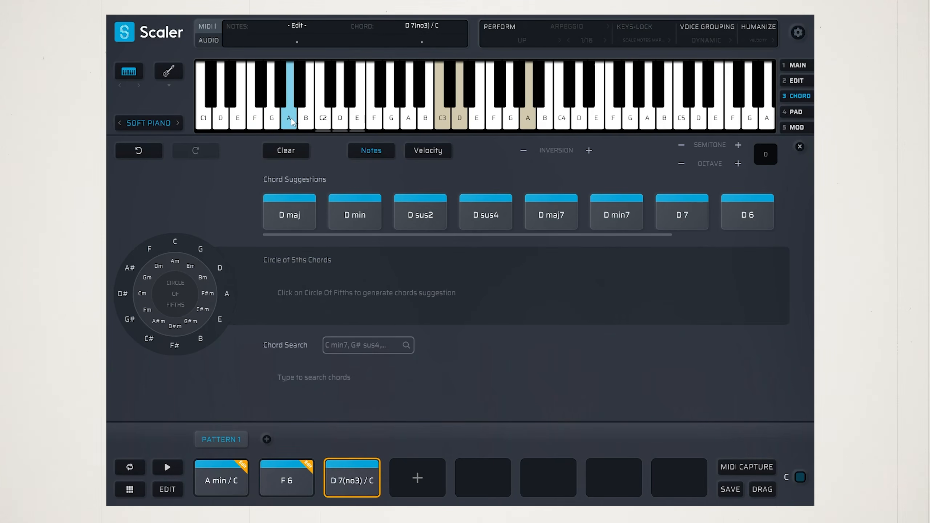
pyautogui.click(354, 492)
pyautogui.click(230, 482)
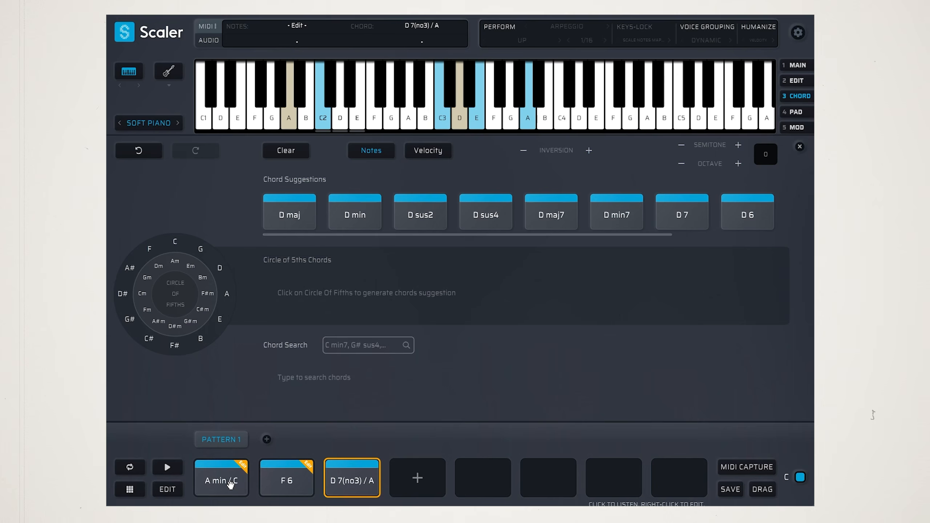
pyautogui.click(279, 484)
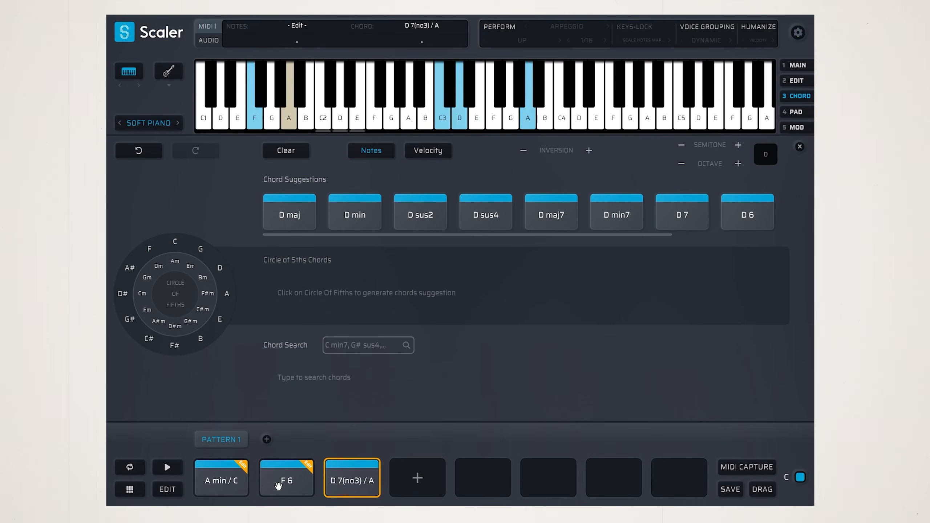
pyautogui.click(344, 483)
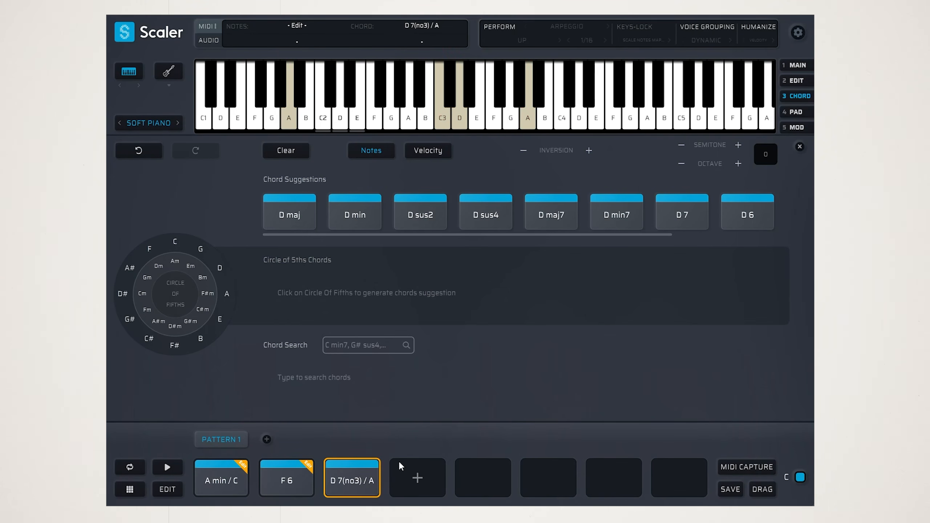
# Duplicate the third chord into the fourth pattern slot and replace the copy's bass note A1 with G1
pyautogui.moveTo(357, 476); pyautogui.dragTo(410, 475)
pyautogui.click(440, 469)
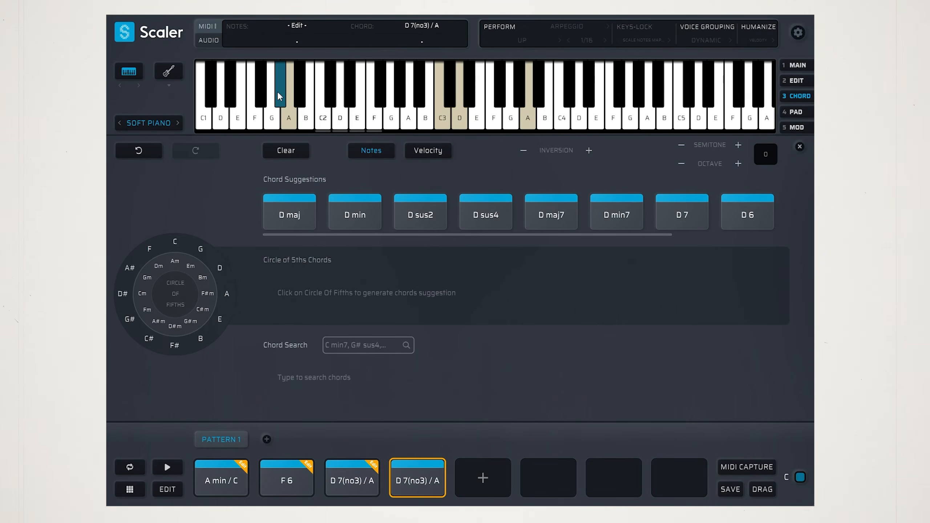
pyautogui.click(288, 117)
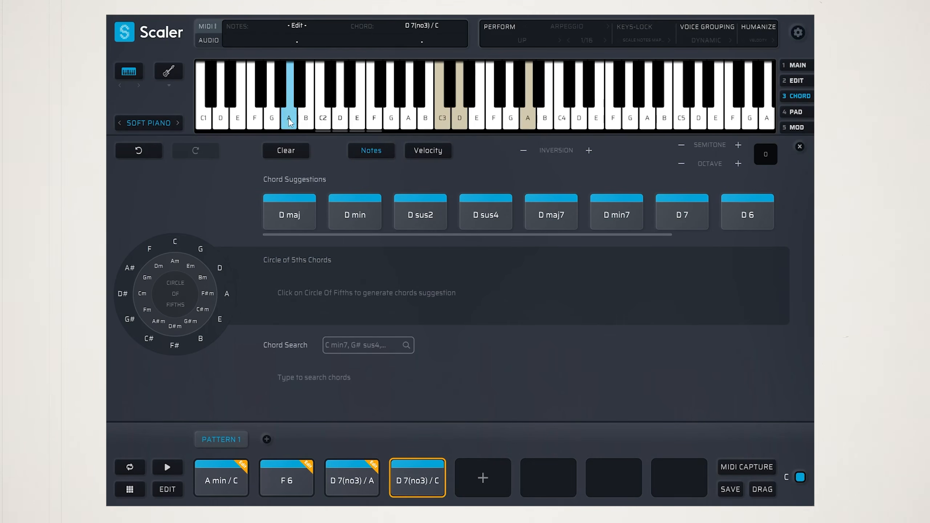
pyautogui.click(270, 119)
# Audition the fourth chord, followed by all four chords of the pattern in order
pyautogui.click(412, 475)
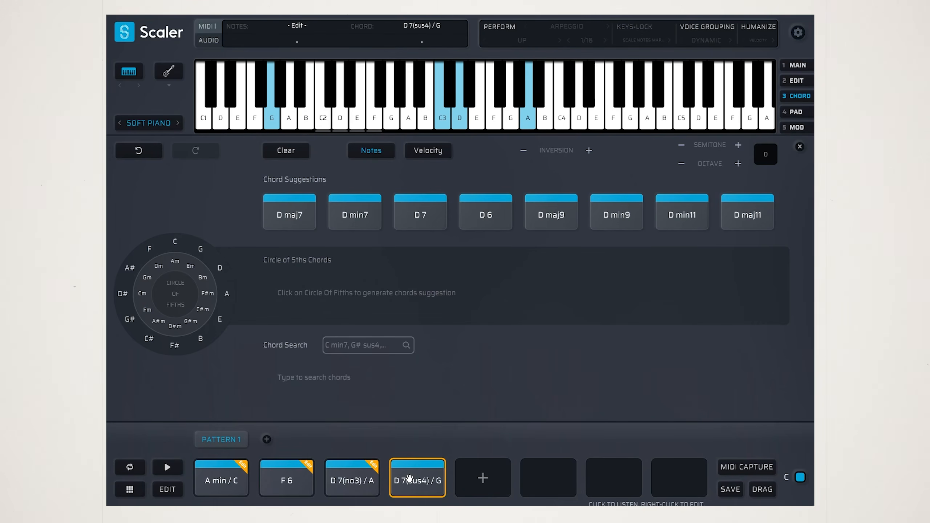
pyautogui.click(220, 484)
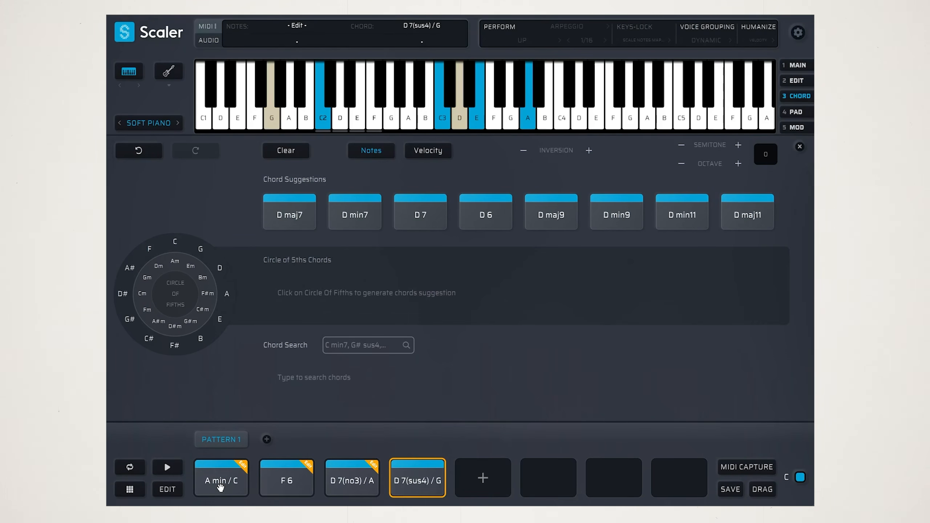
pyautogui.click(284, 483)
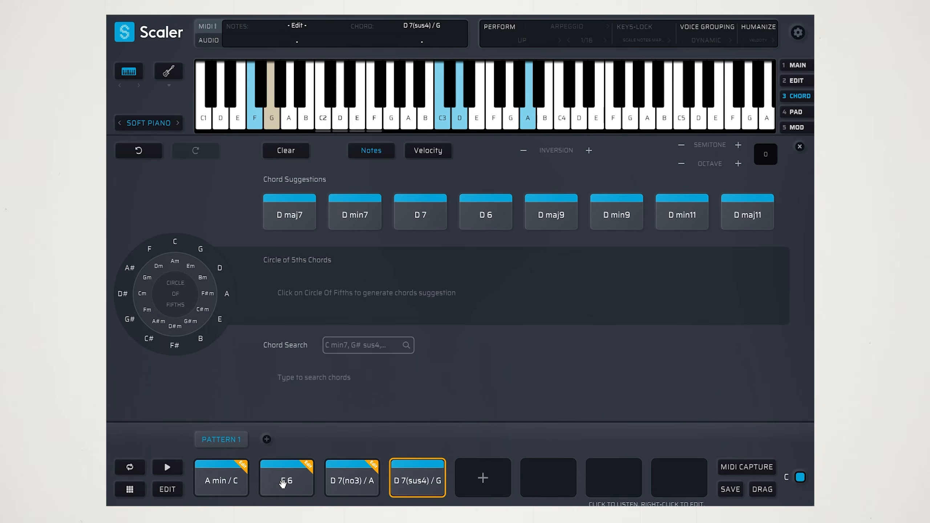
pyautogui.click(360, 480)
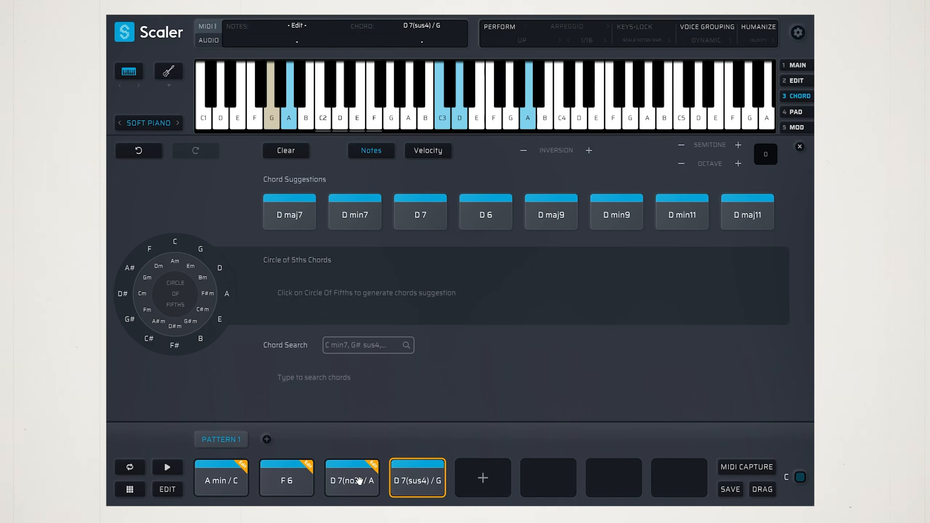
pyautogui.click(416, 480)
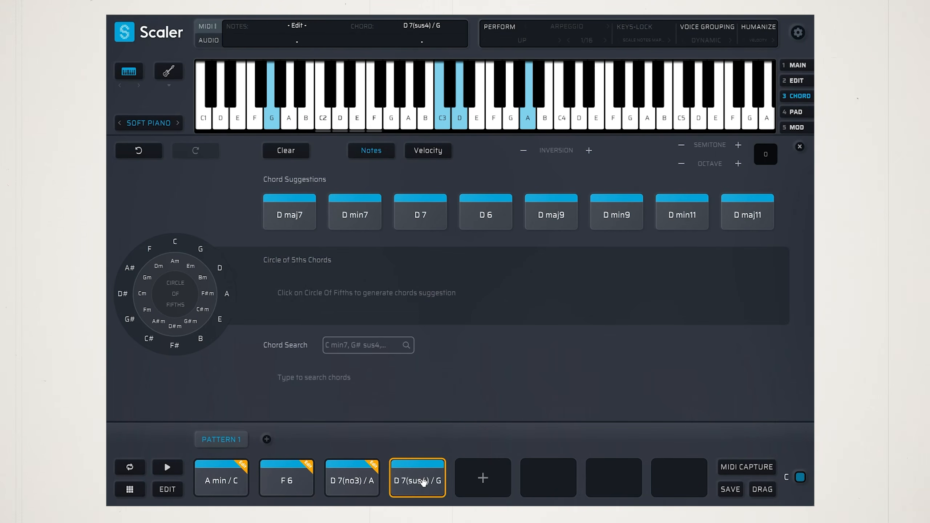
# Replace C3 with B2 in the fourth chord and audition it
pyautogui.click(442, 121)
pyautogui.click(425, 121)
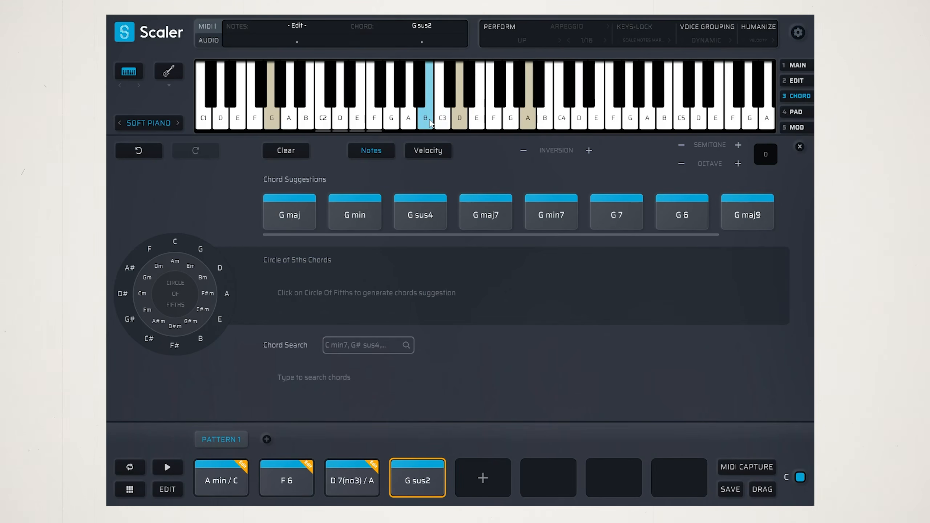
pyautogui.click(417, 487)
pyautogui.click(417, 488)
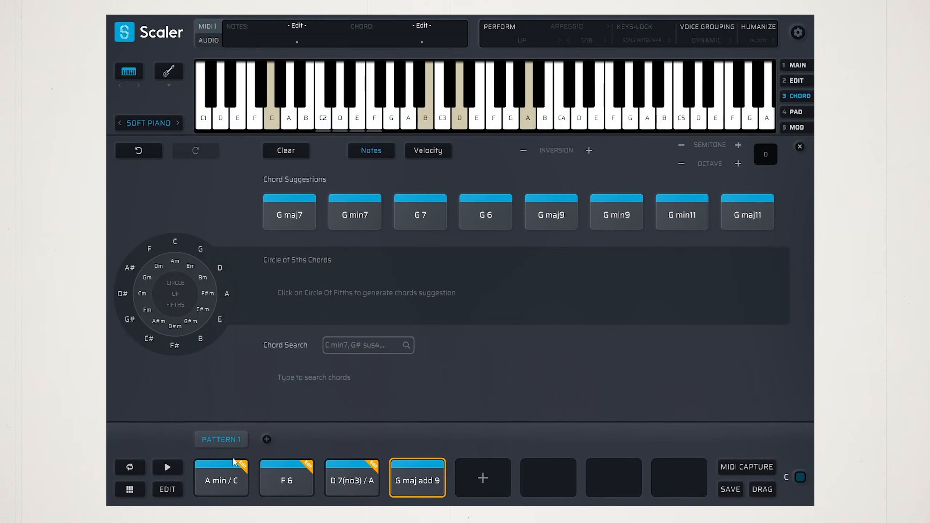
# Delete all four chords from the pattern and open the first slot as a new empty chord
pyautogui.moveTo(220, 451); pyautogui.dragTo(423, 488)
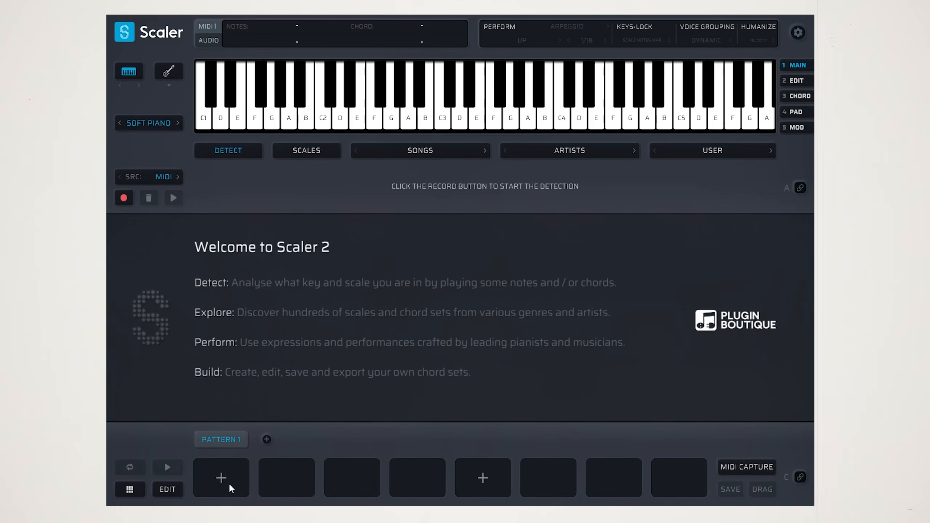
pyautogui.click(230, 485)
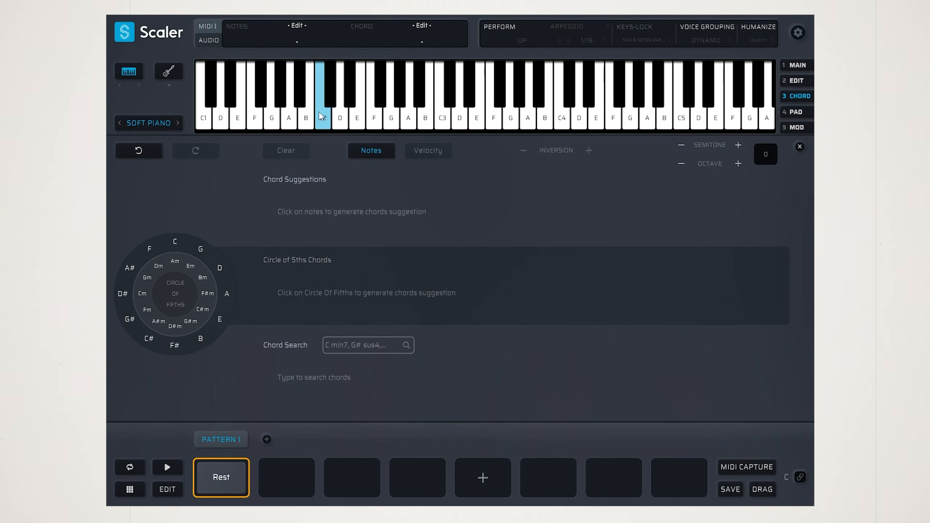
# Build the first chord from A#1, C#3, F3 and A#3, and audition it
pyautogui.click(299, 94)
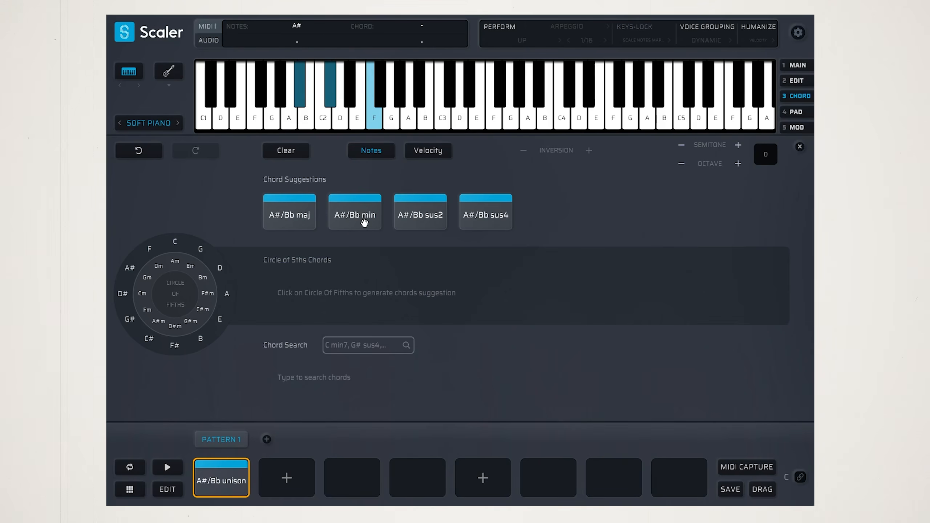
pyautogui.click(372, 112)
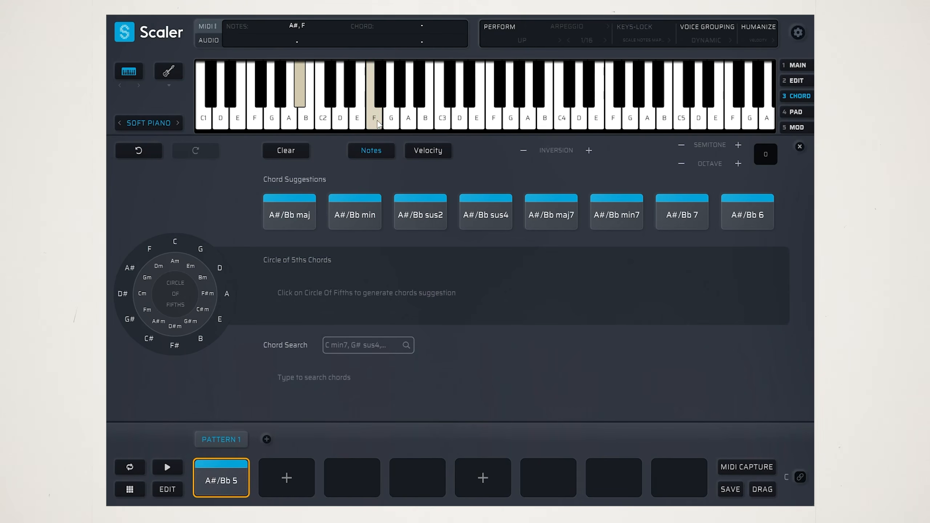
pyautogui.click(449, 86)
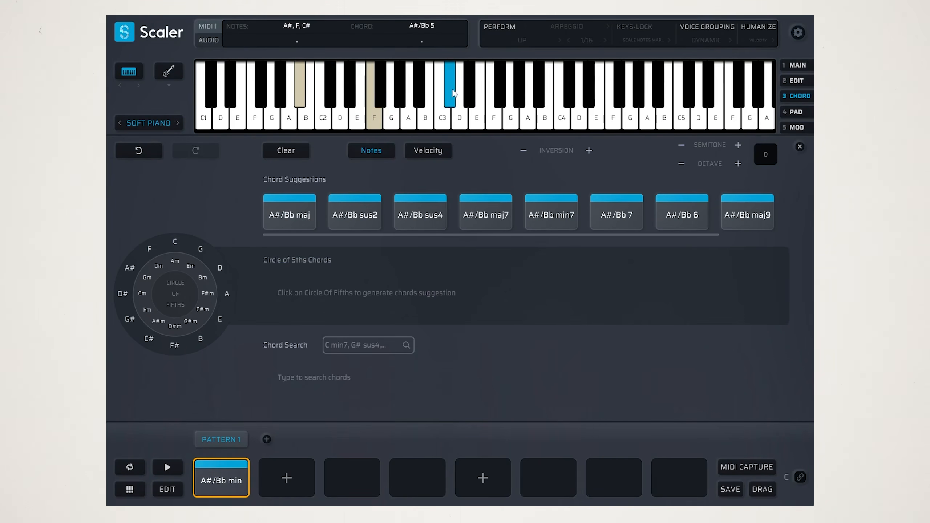
pyautogui.click(375, 121)
pyautogui.click(493, 117)
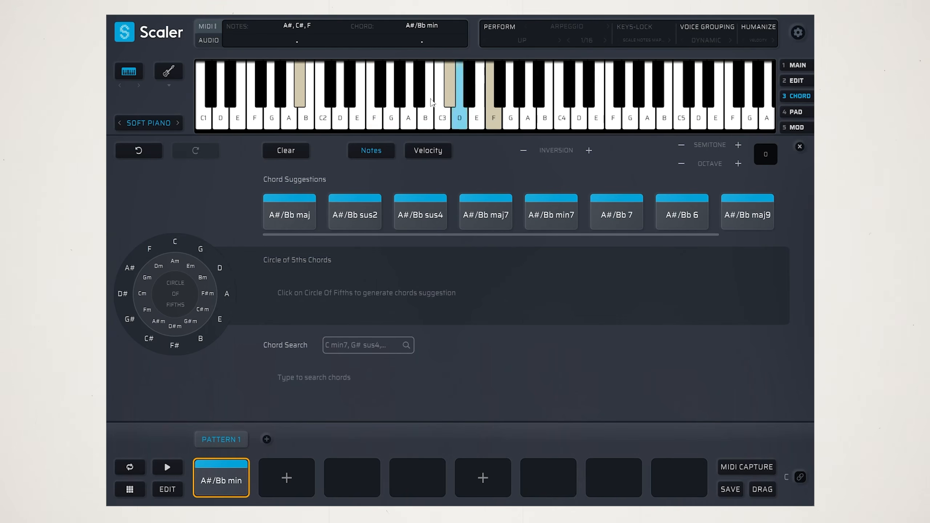
pyautogui.click(219, 480)
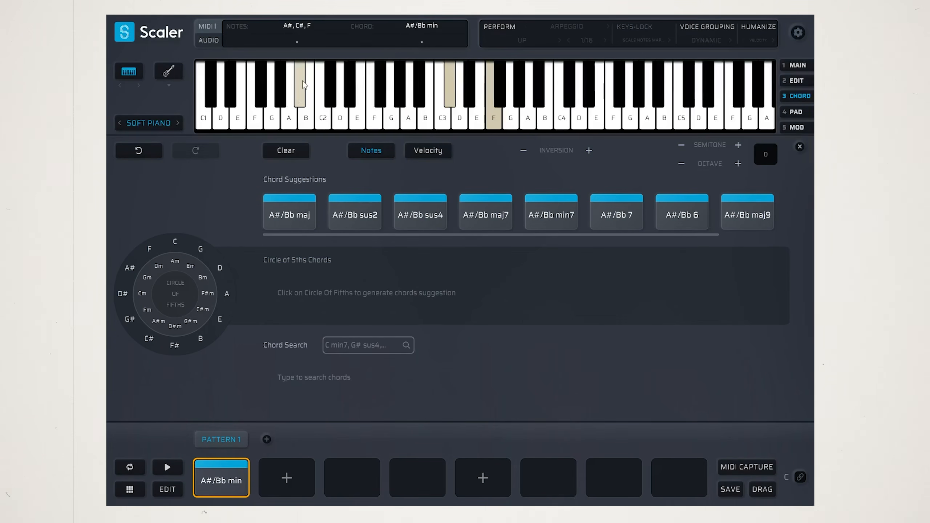
pyautogui.click(539, 89)
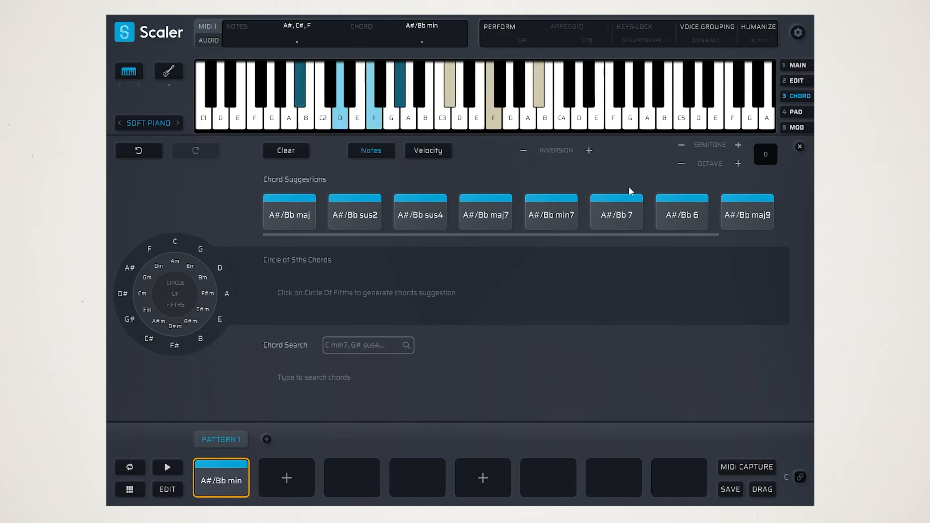
pyautogui.click(222, 483)
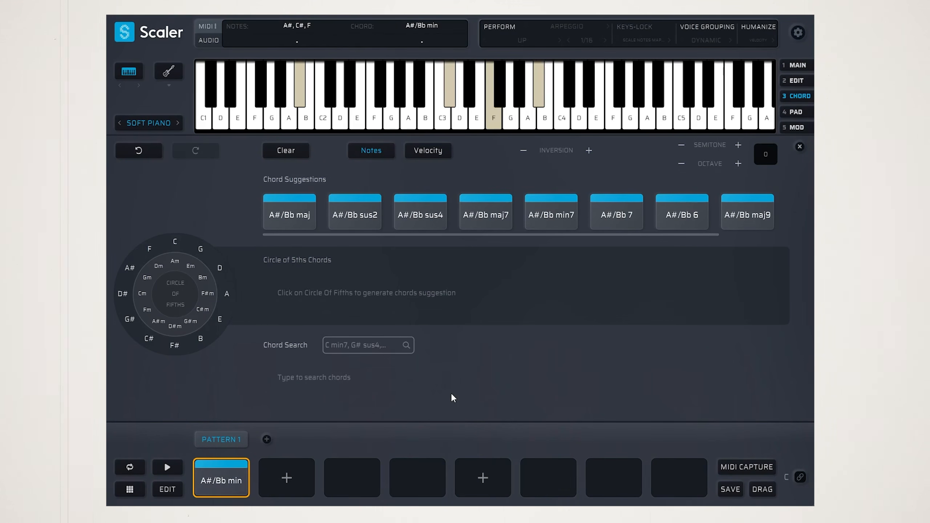
# Duplicate the first chord into the second pattern slot and open the copy for editing
pyautogui.moveTo(221, 482); pyautogui.dragTo(287, 479)
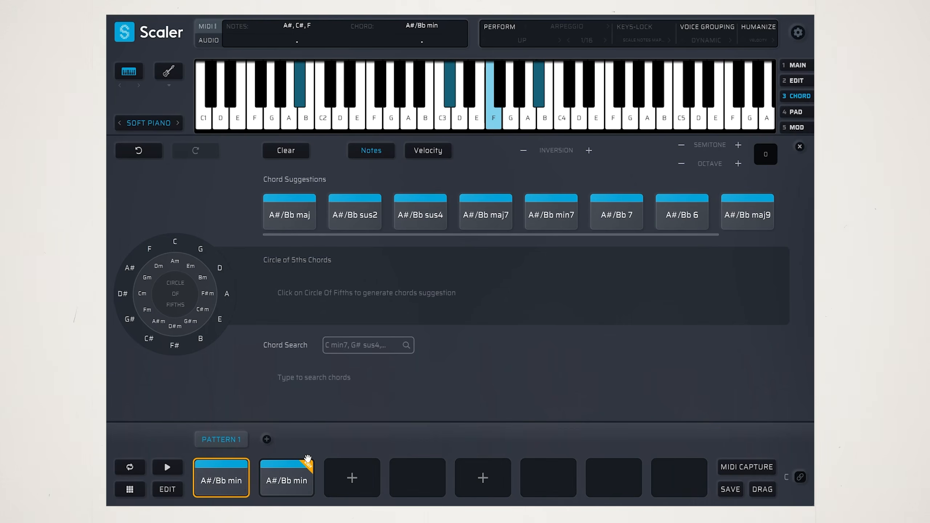
pyautogui.click(308, 462)
# Replace the second chord's bass note A#1 with F#1 after trying G#1 and G1, and audition it against the first chord
pyautogui.click(299, 99)
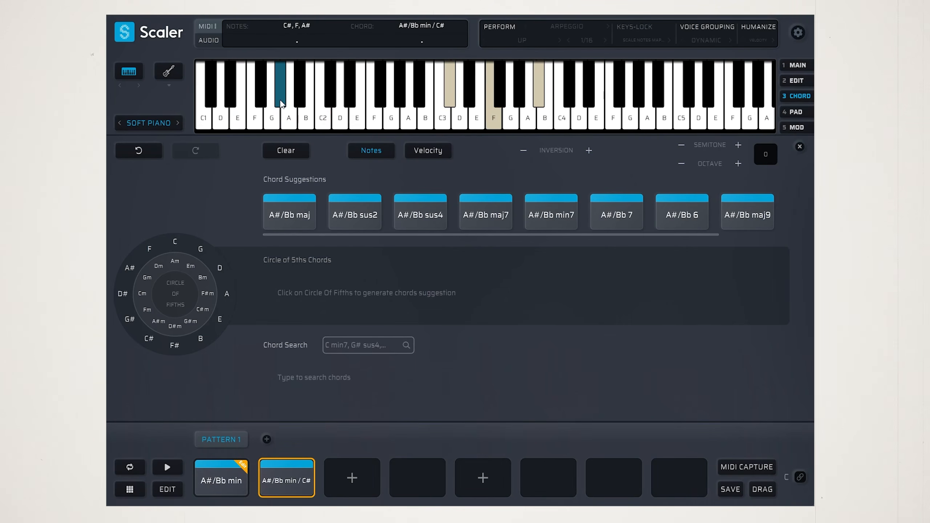
pyautogui.click(281, 103)
pyautogui.click(281, 104)
pyautogui.click(273, 114)
pyautogui.click(273, 114)
pyautogui.click(262, 102)
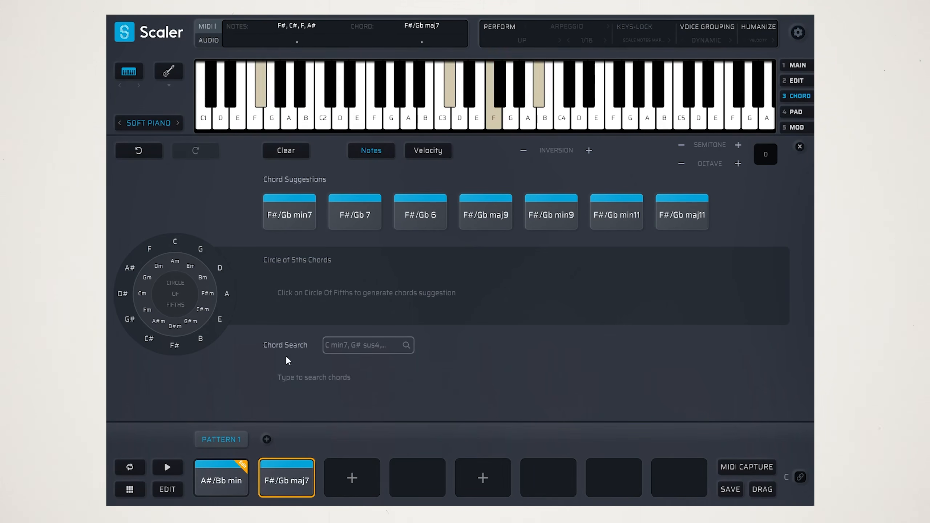
pyautogui.click(286, 483)
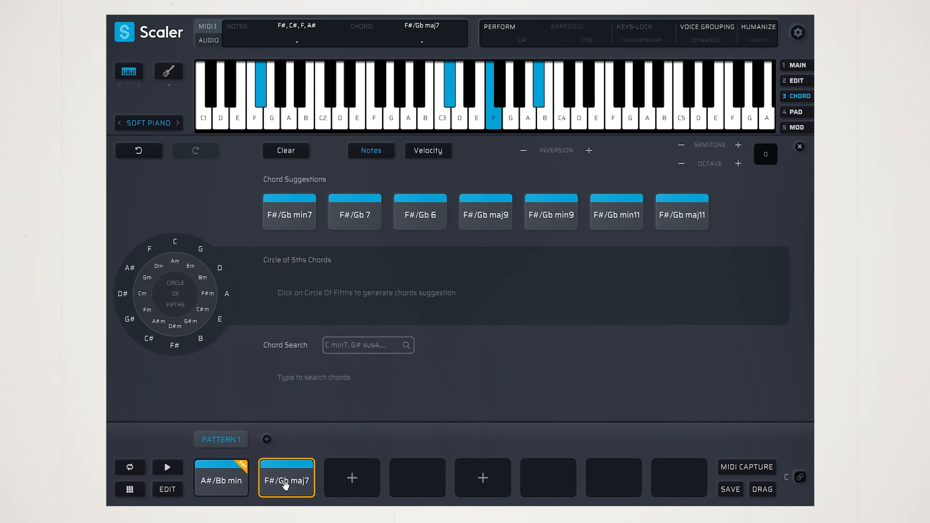
pyautogui.click(220, 483)
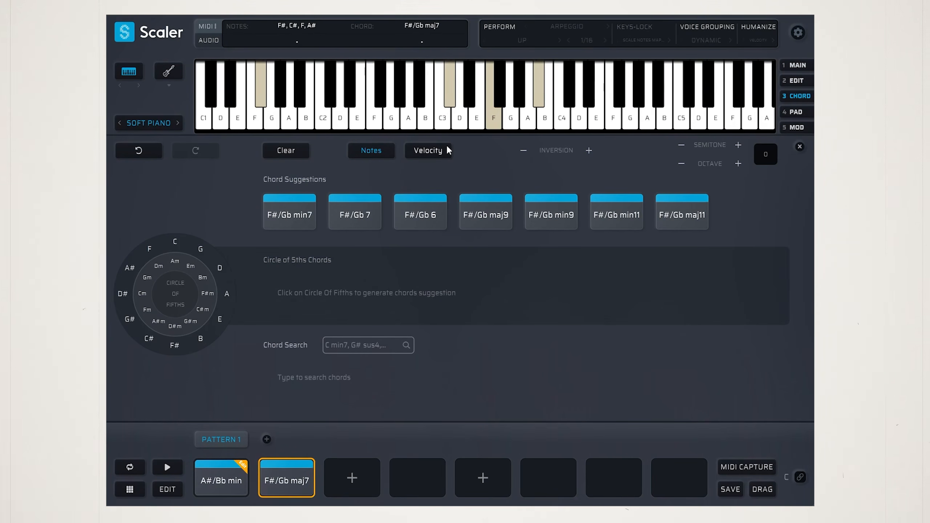
# Replace C#3 with C3 in the second chord, and audition it alternately with the first chord
pyautogui.click(441, 114)
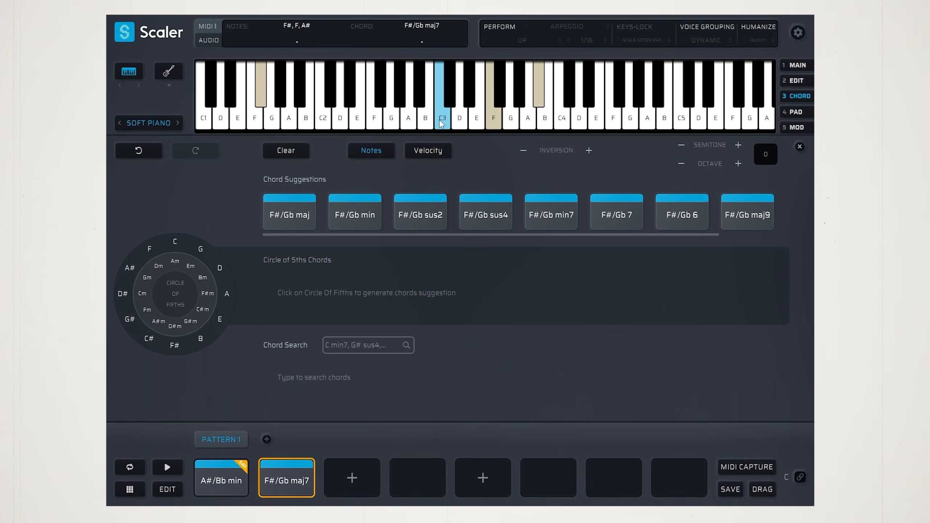
pyautogui.click(279, 476)
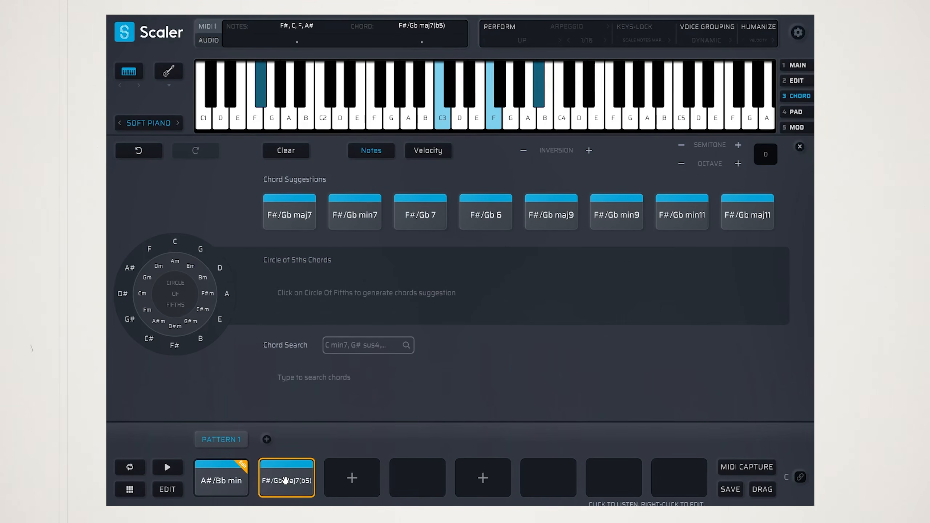
pyautogui.click(220, 483)
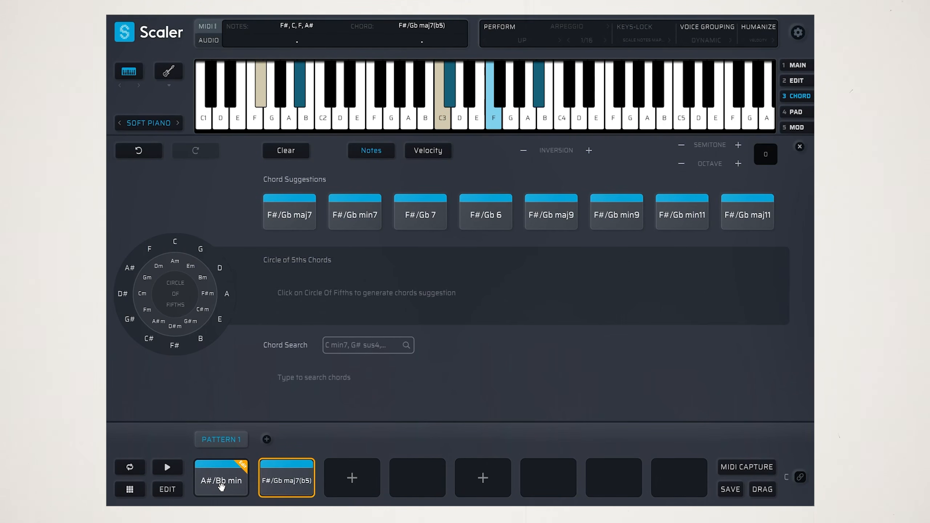
pyautogui.click(287, 482)
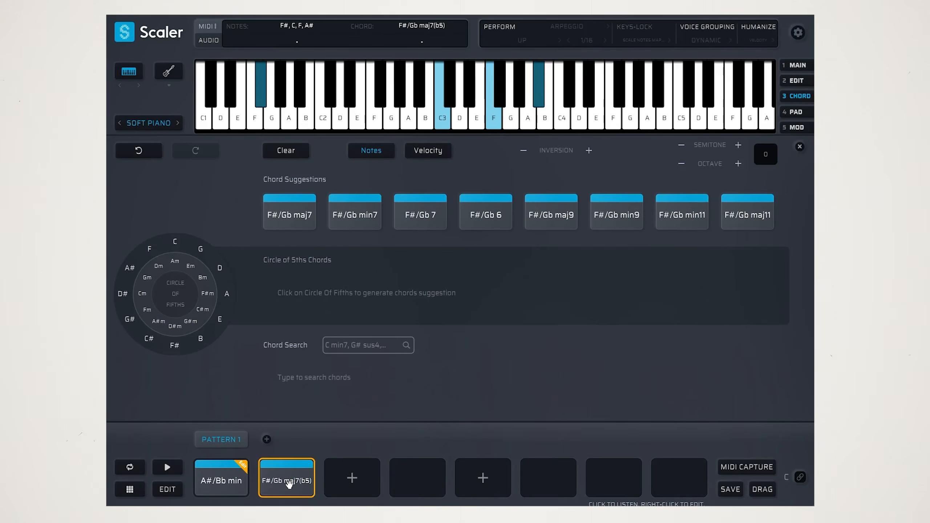
# Audition the first two chords and duplicate the second chord into the third pattern slot, opening the copy for editing
pyautogui.click(274, 489)
pyautogui.click(202, 471)
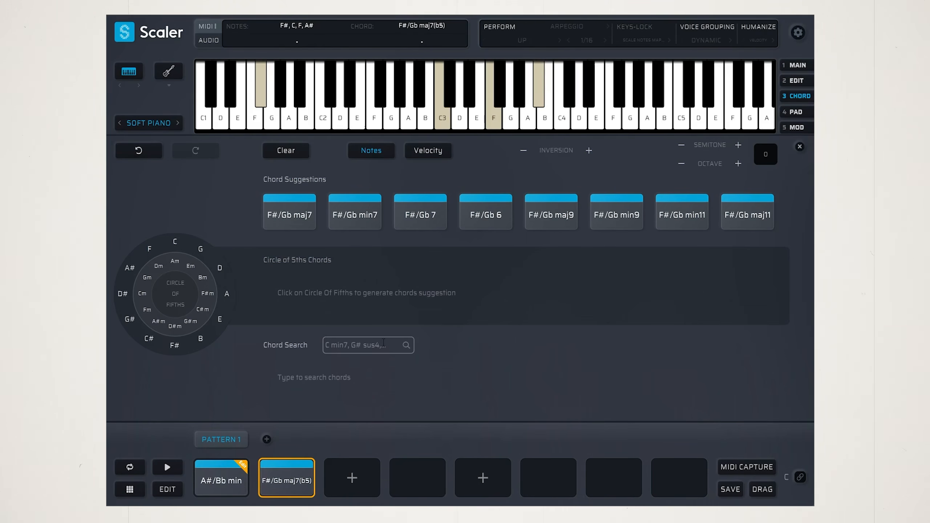
pyautogui.click(312, 487)
pyautogui.click(307, 487)
pyautogui.moveTo(294, 485); pyautogui.dragTo(362, 479)
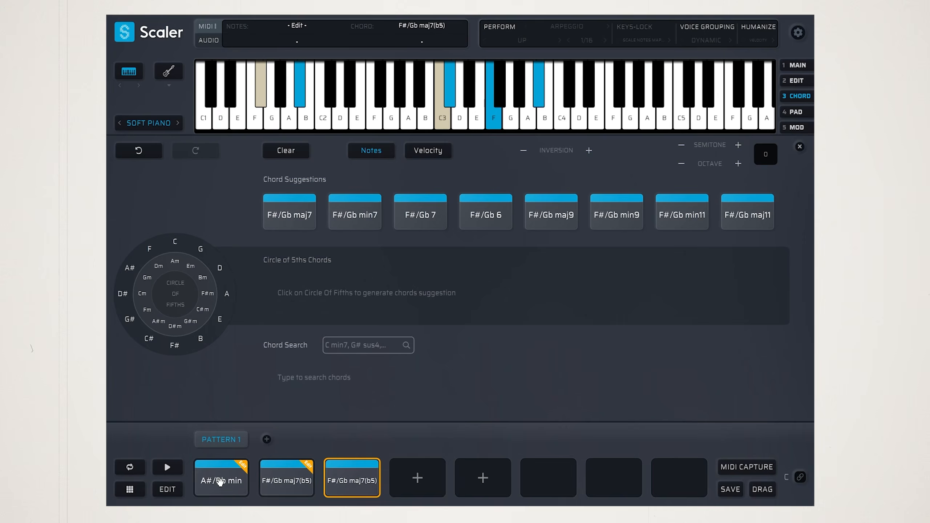
pyautogui.click(295, 483)
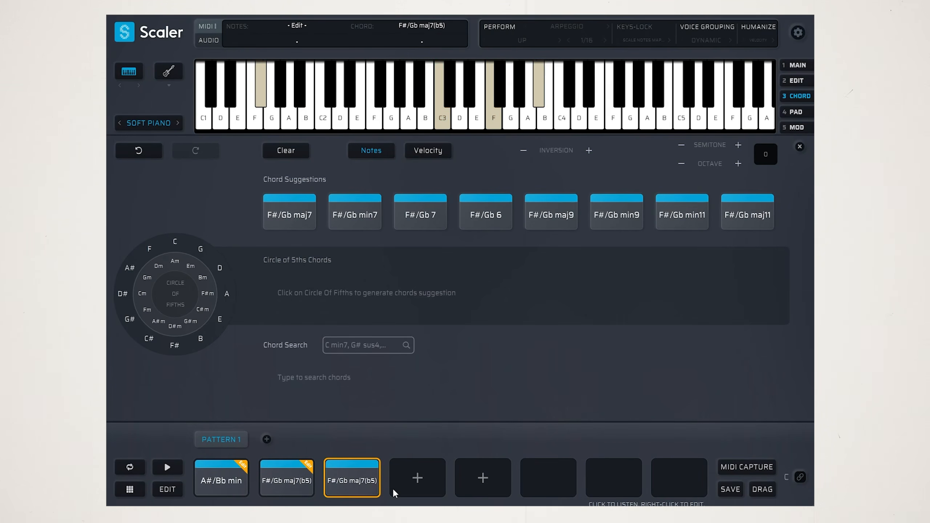
# Replace the third chord's bass note F#1 with G#1, audition it, and link the pattern's chords to the keyboard keys
pyautogui.moveTo(262, 98); pyautogui.dragTo(283, 97)
pyautogui.click(354, 485)
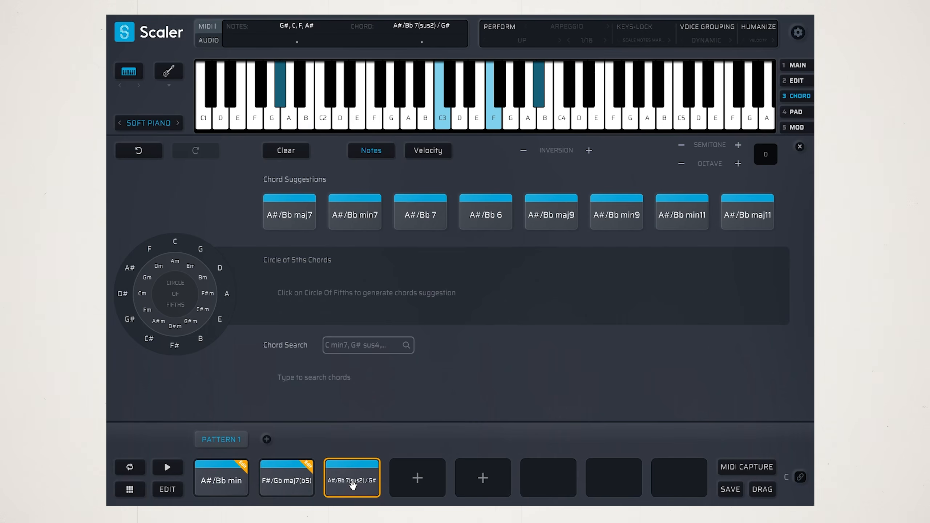
pyautogui.click(800, 476)
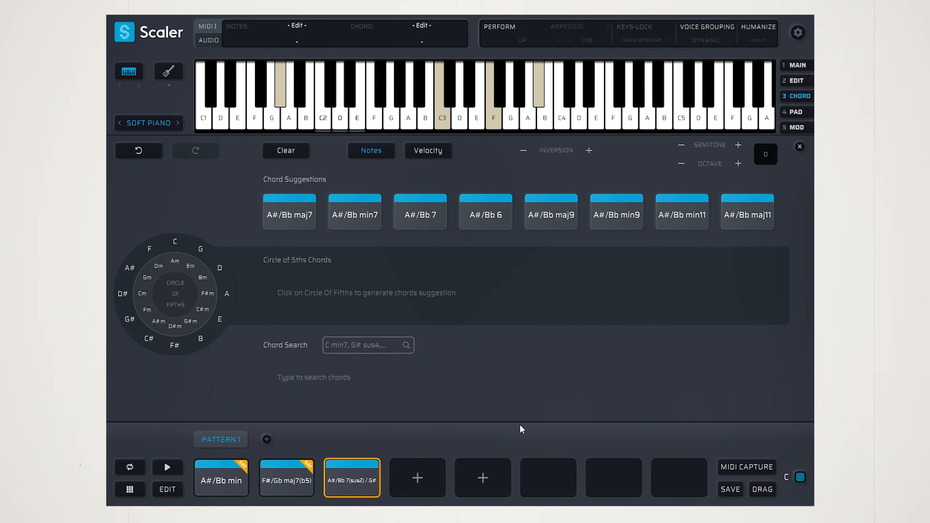
# Duplicate the third chord into the fourth pattern slot, set the copy's bass note to D#1 after trying F1, and audition it
pyautogui.click(418, 478)
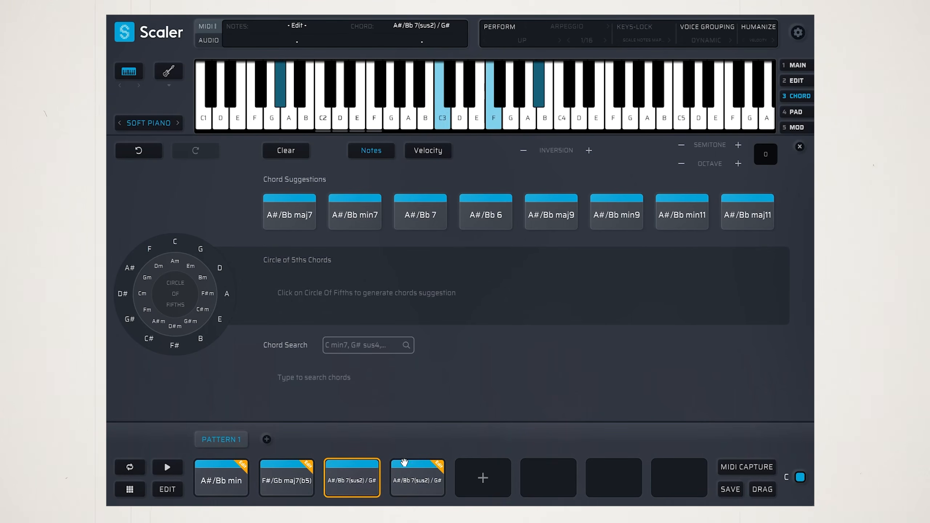
pyautogui.click(439, 466)
pyautogui.click(280, 101)
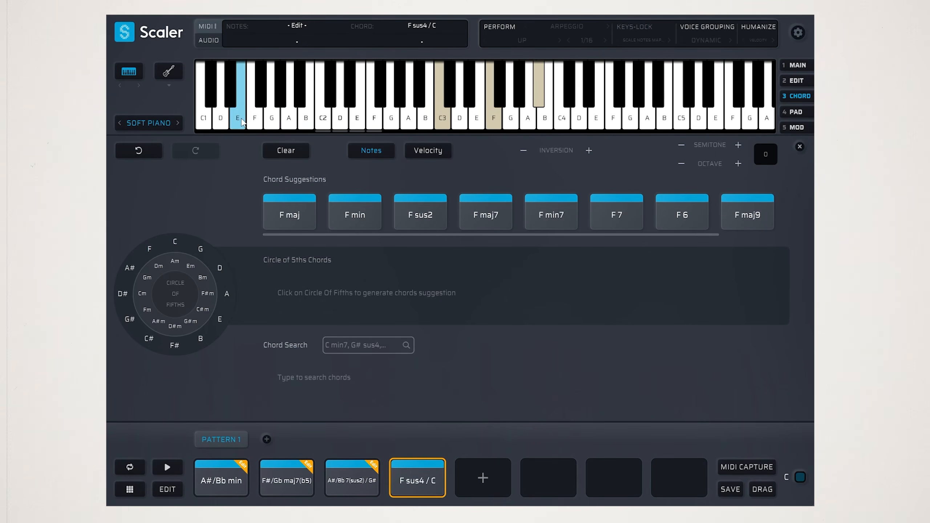
pyautogui.click(255, 120)
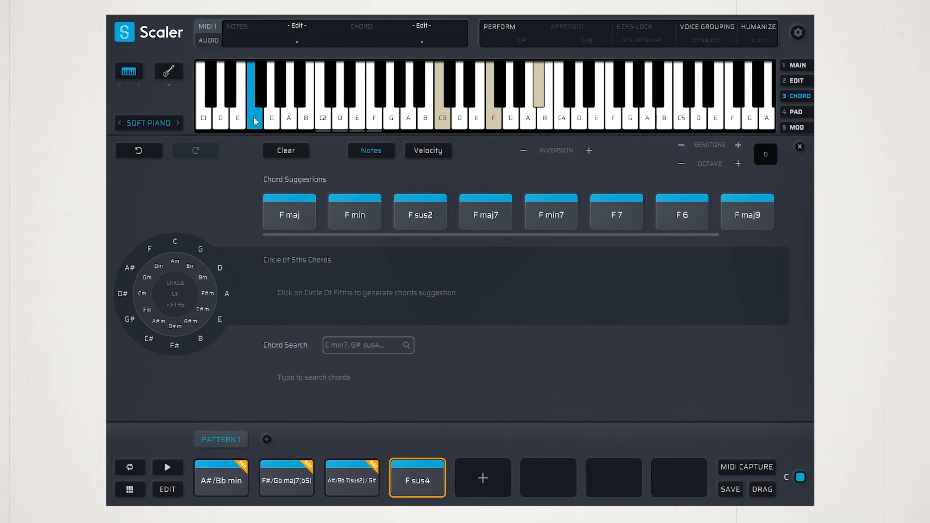
pyautogui.click(255, 121)
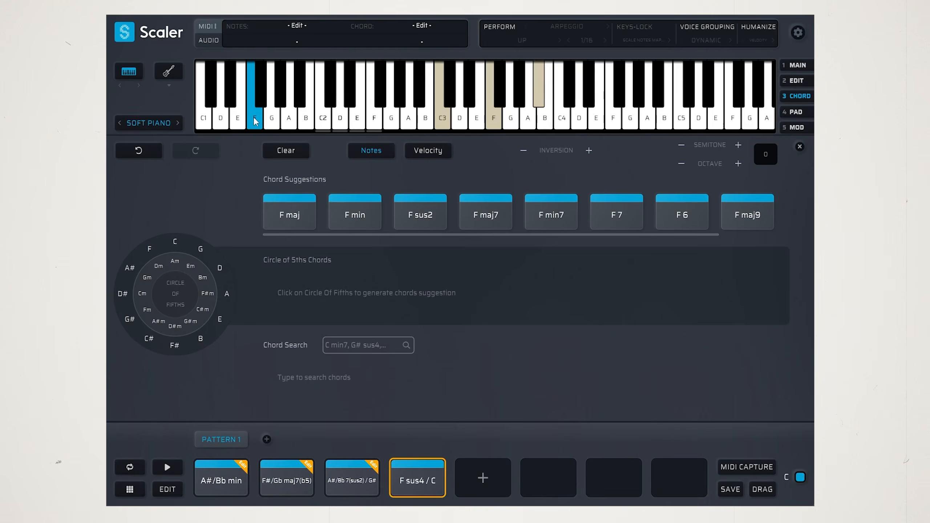
pyautogui.click(230, 103)
pyautogui.click(425, 490)
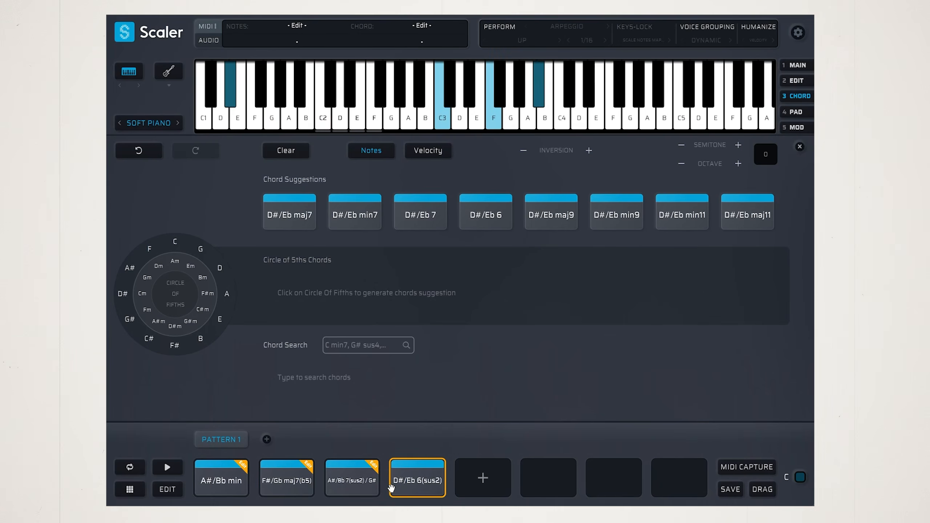
# Replace C3 with C#3 in the fourth chord and audition it
pyautogui.click(541, 125)
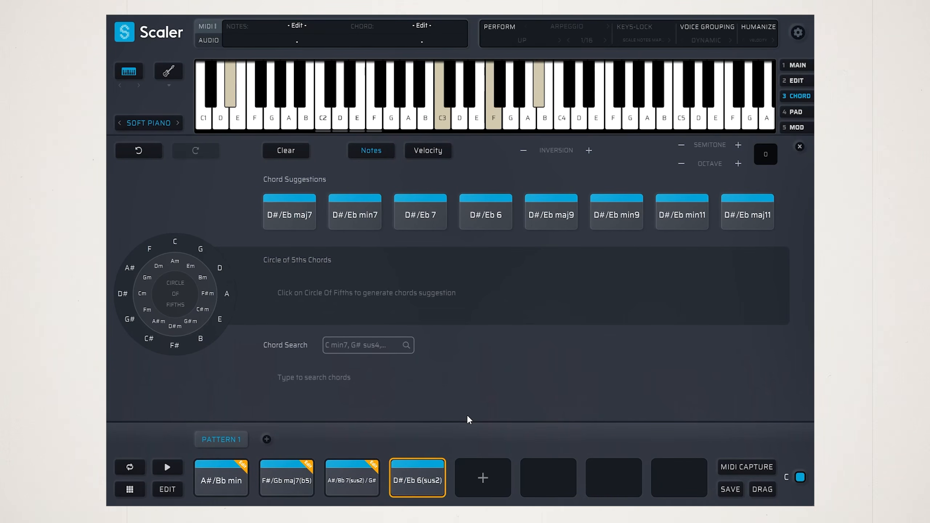
pyautogui.click(444, 117)
pyautogui.click(450, 95)
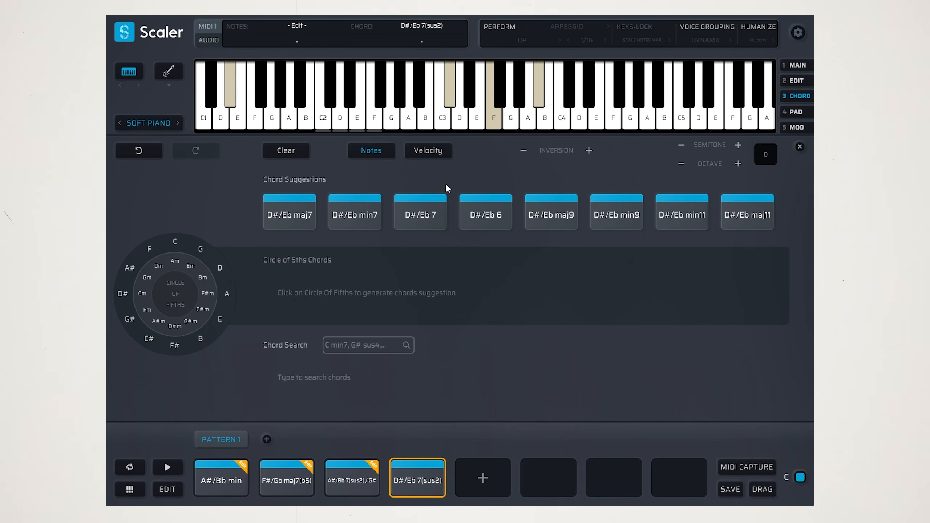
pyautogui.click(421, 482)
# Try F#3 in place of F3 in the fourth chord, audition it, and restore F3
pyautogui.click(493, 112)
pyautogui.click(500, 97)
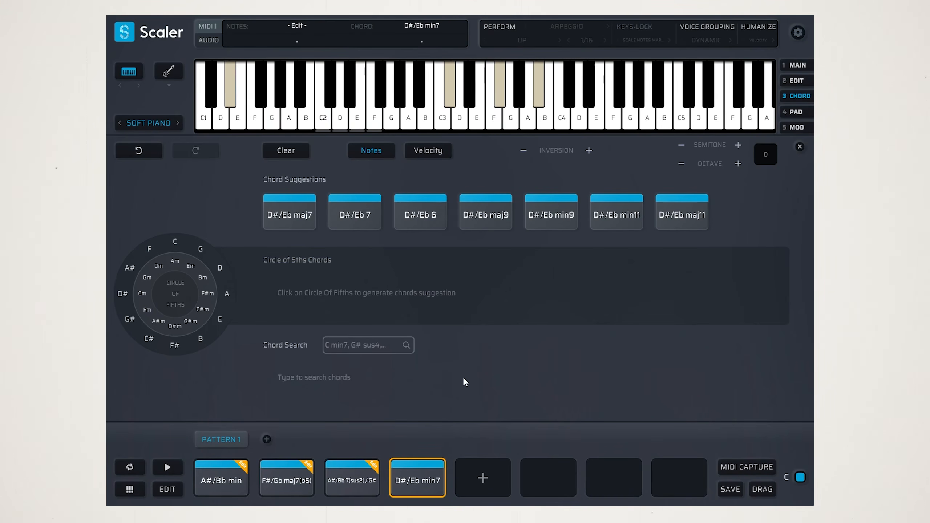
pyautogui.click(422, 476)
pyautogui.click(500, 99)
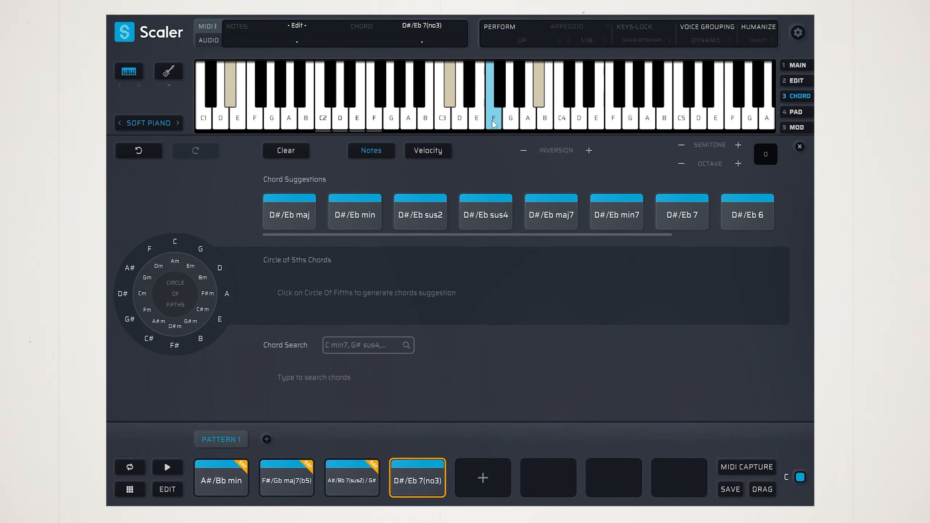
pyautogui.click(495, 120)
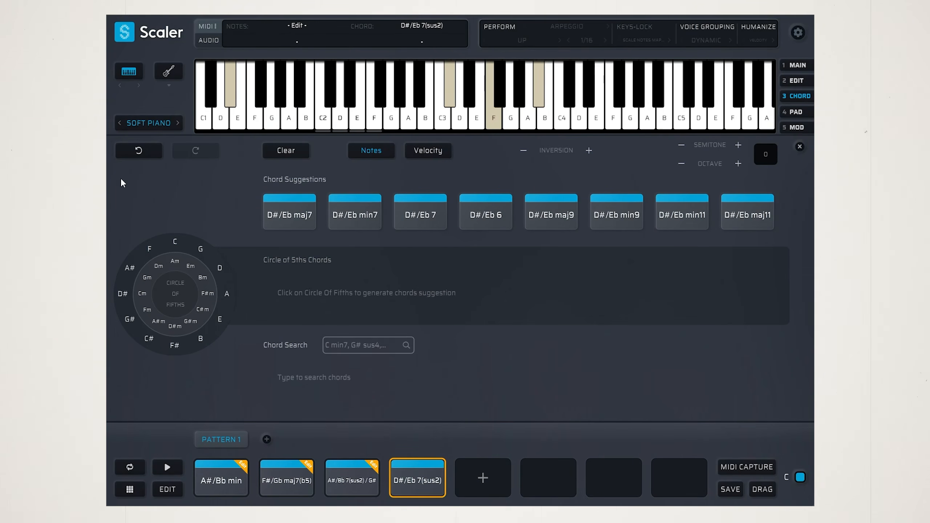
# Switch the instrument sound to Choir from the Orchestra group
pyautogui.click(146, 122)
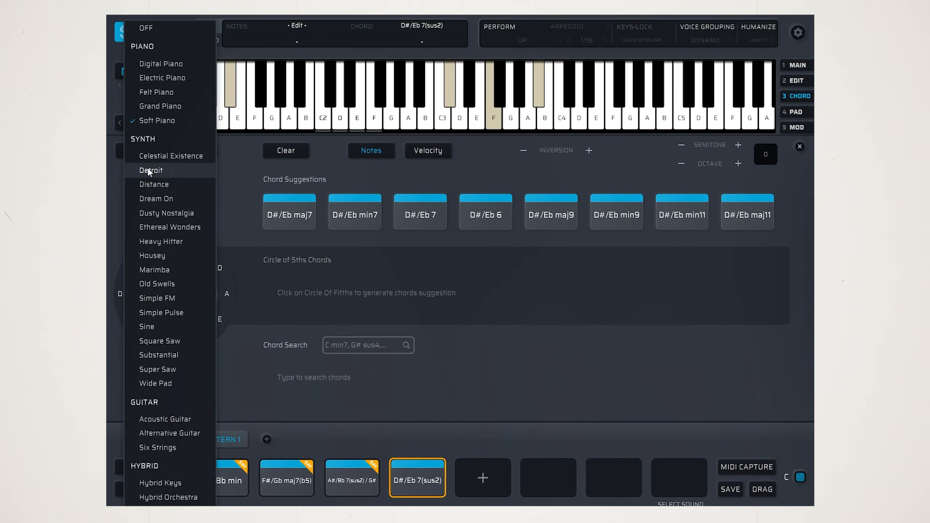
pyautogui.scroll(-2, 173, 387)
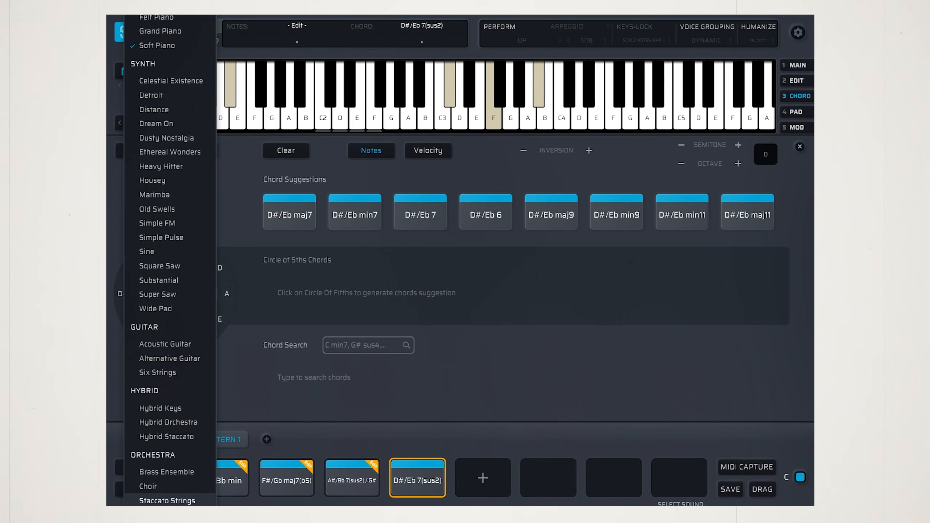
pyautogui.click(165, 488)
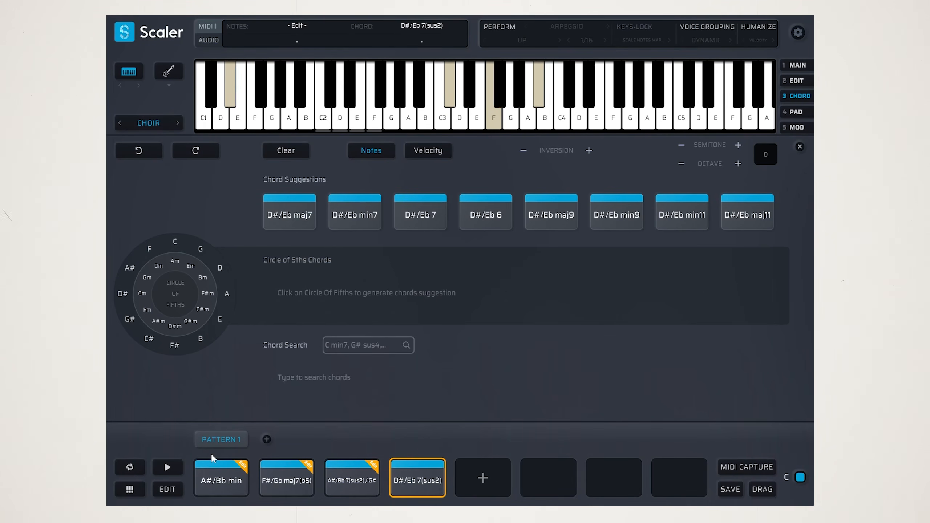
# Duplicate the four chords into pattern slots five to eight, and change the eighth chord to D#/Eb min7 with D#1, C#3, F#3 and A#3
pyautogui.moveTo(205, 449); pyautogui.dragTo(406, 503)
pyautogui.click(222, 483)
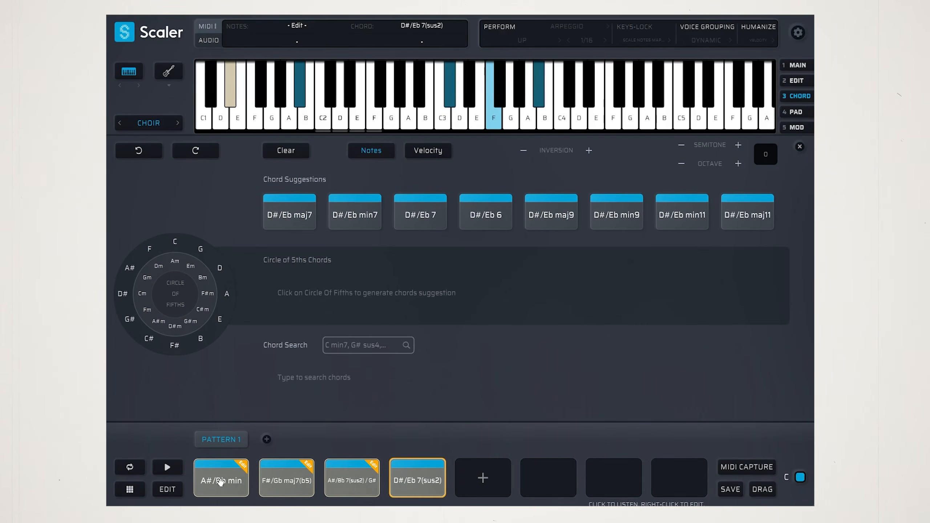
pyautogui.moveTo(220, 482); pyautogui.dragTo(483, 478)
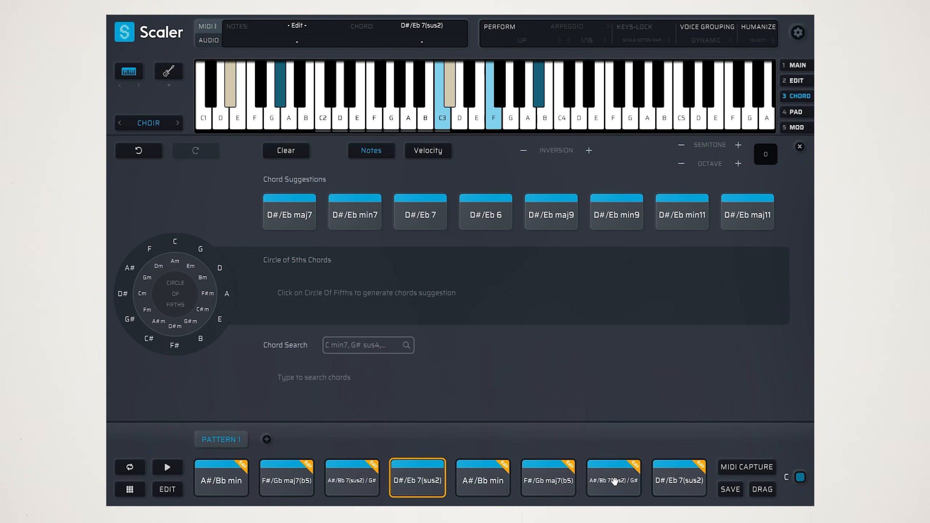
pyautogui.click(680, 481)
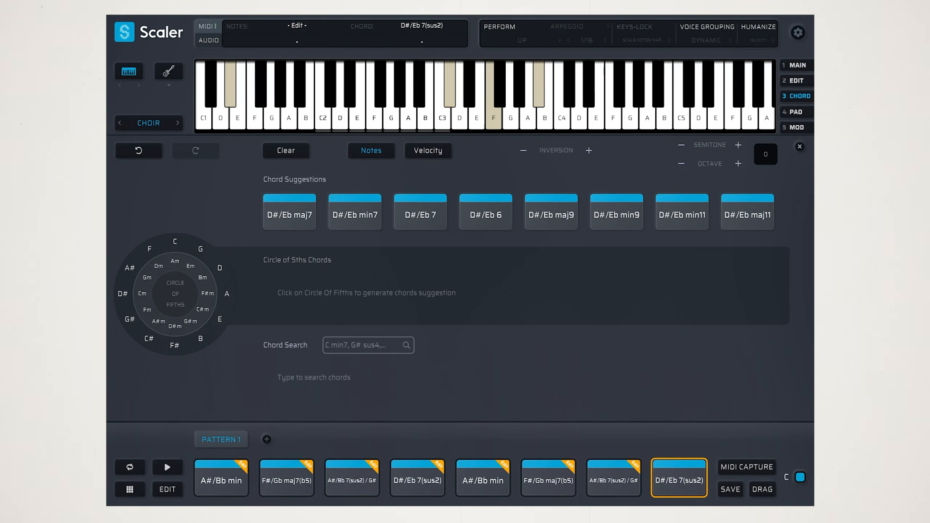
pyautogui.click(355, 215)
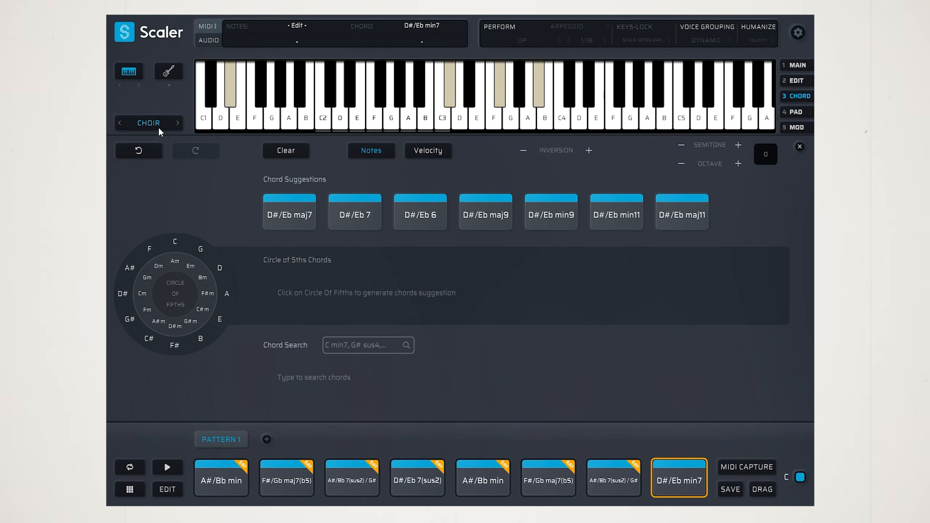
# Switch the instrument sound back to Soft Piano
pyautogui.click(148, 123)
pyautogui.scroll(6, 169, 33)
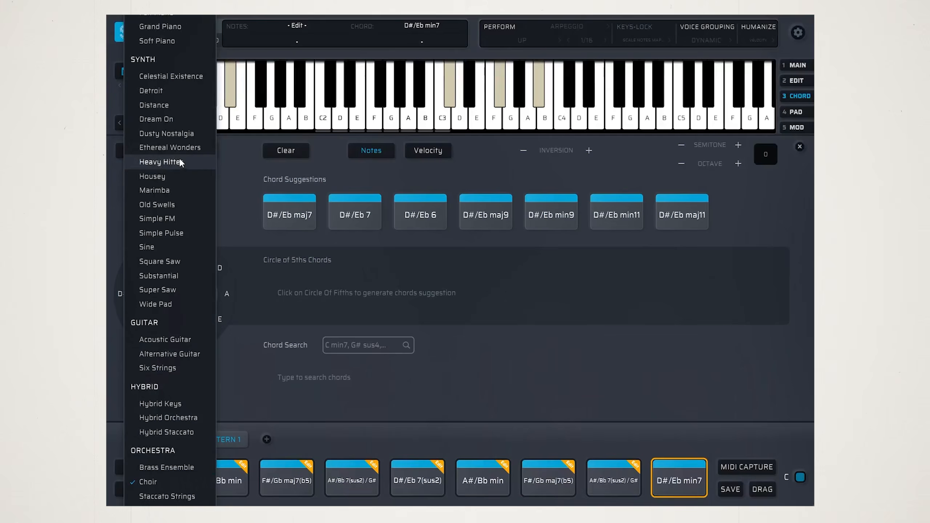
pyautogui.click(153, 38)
# Turn on Perform mode and open its articulation selection
pyautogui.click(554, 28)
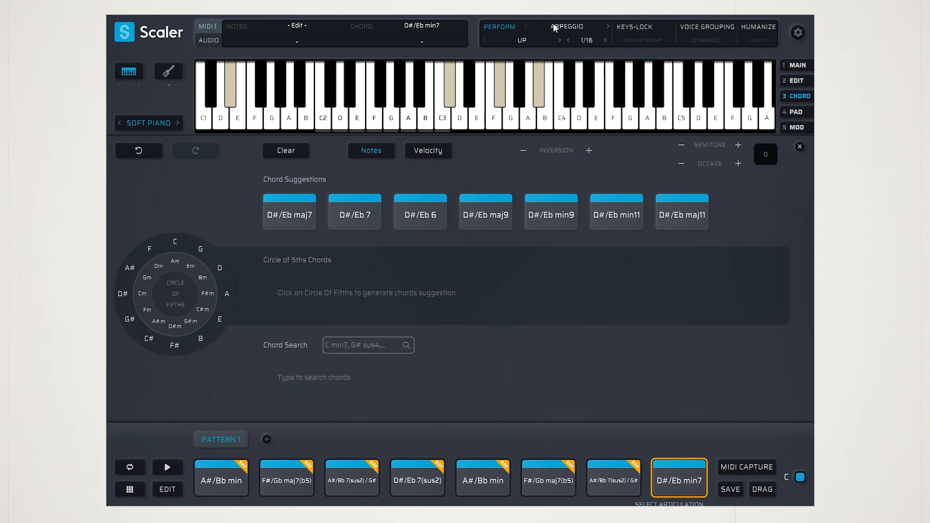